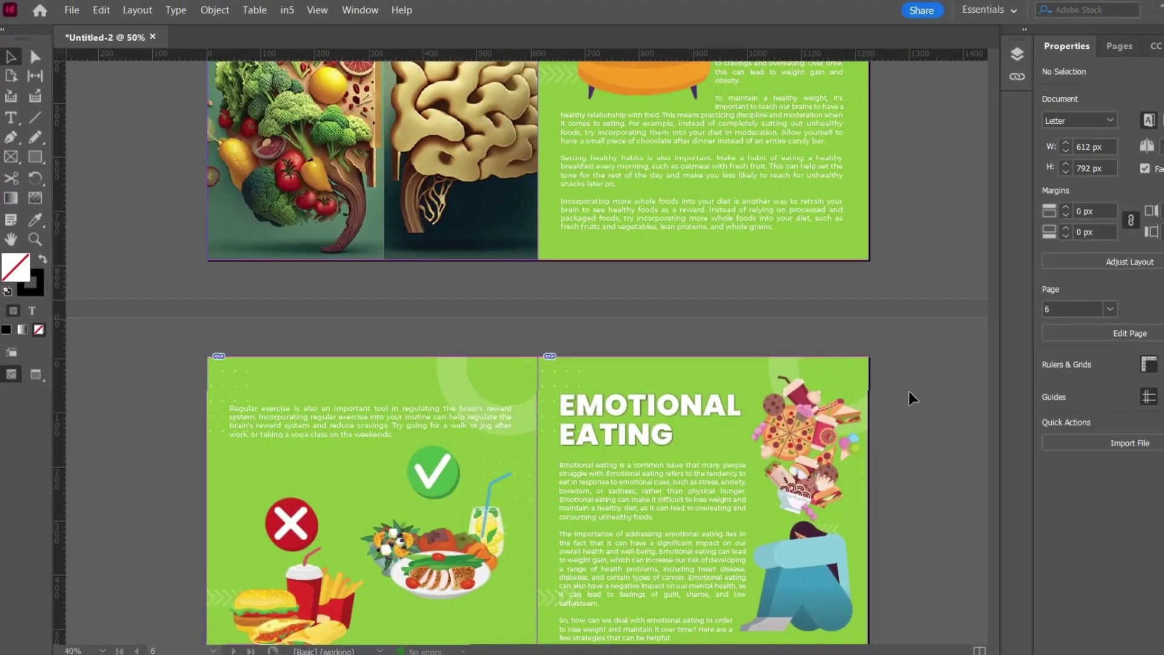
- Start an interactive PDF export of the ebook named '1' in the Export PDF folder
scroll(908, 391, up, 4)
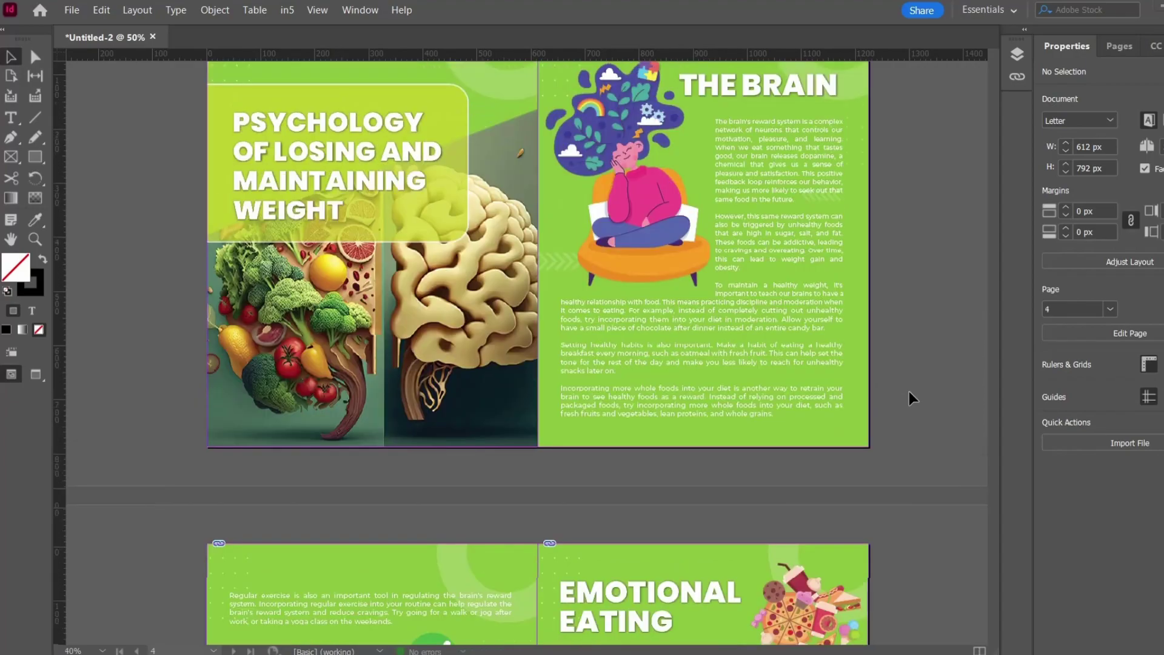
scroll(908, 391, up, 2)
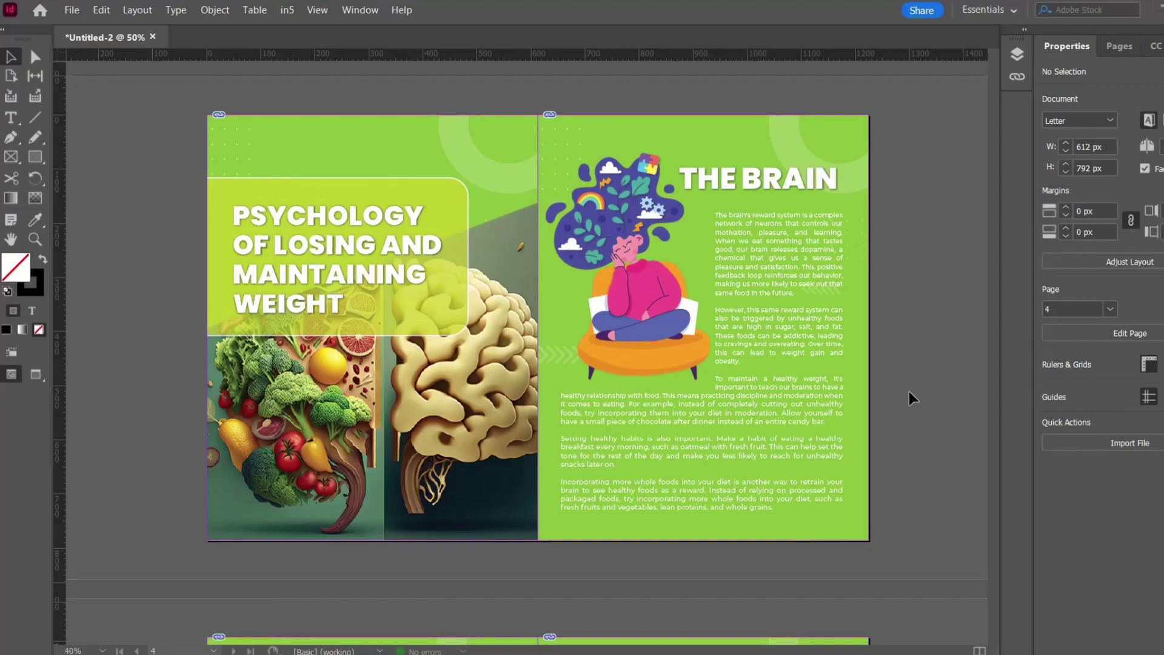
scroll(874, 300, up, 1)
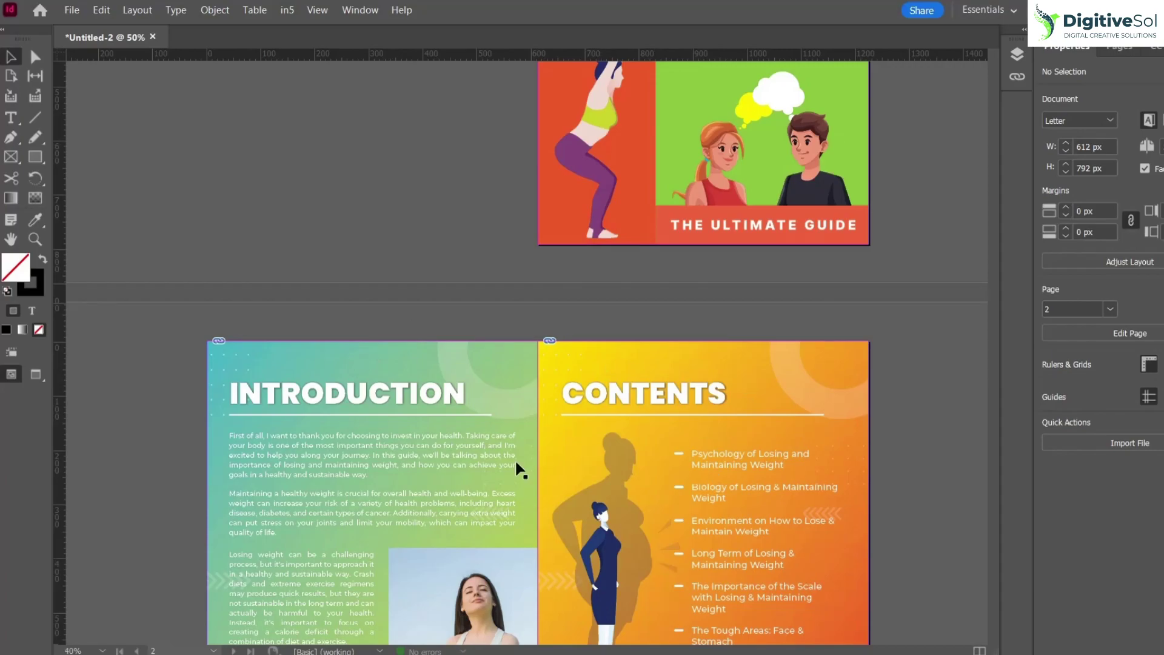
scroll(625, 419, down, 3)
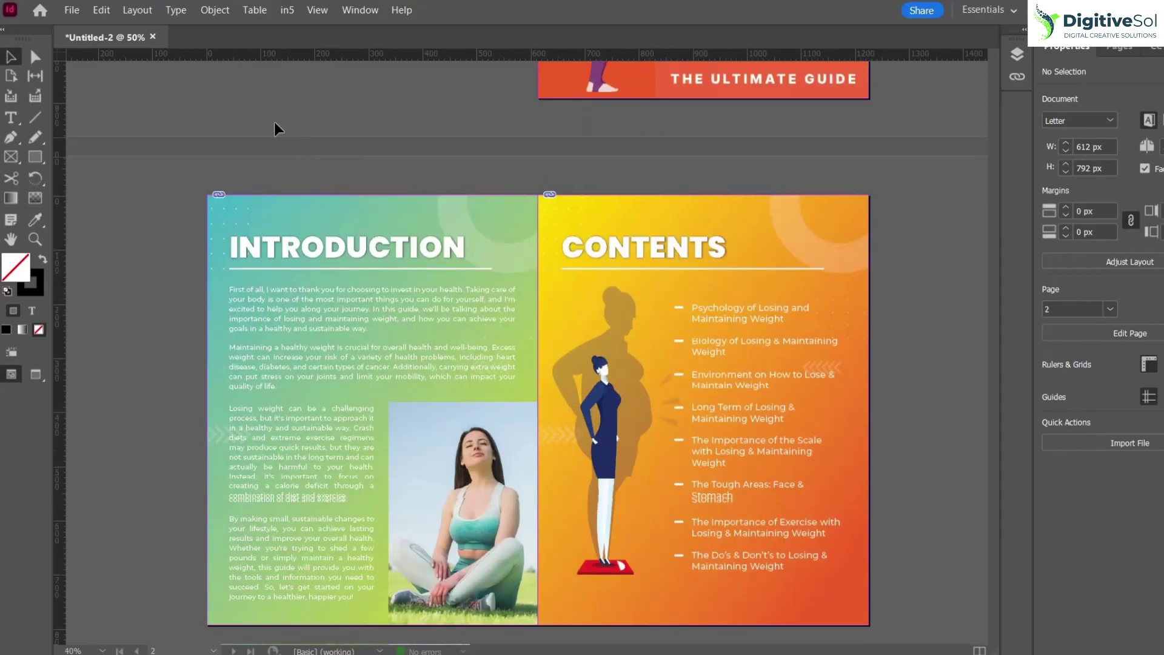
click(70, 11)
click(175, 321)
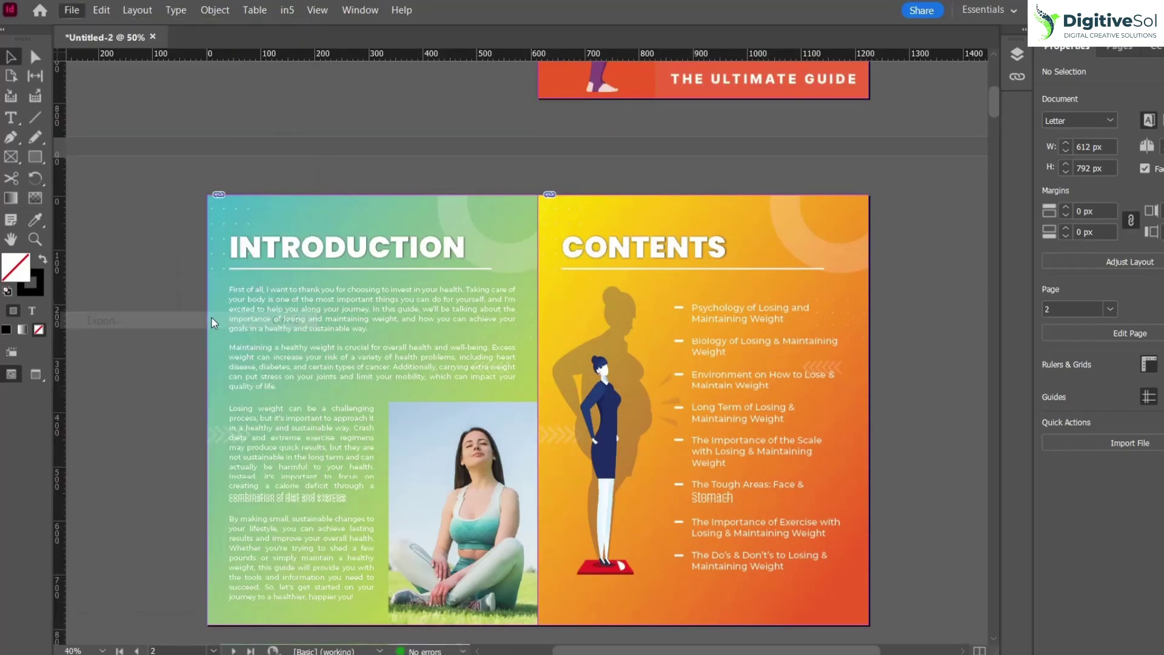
text(1)
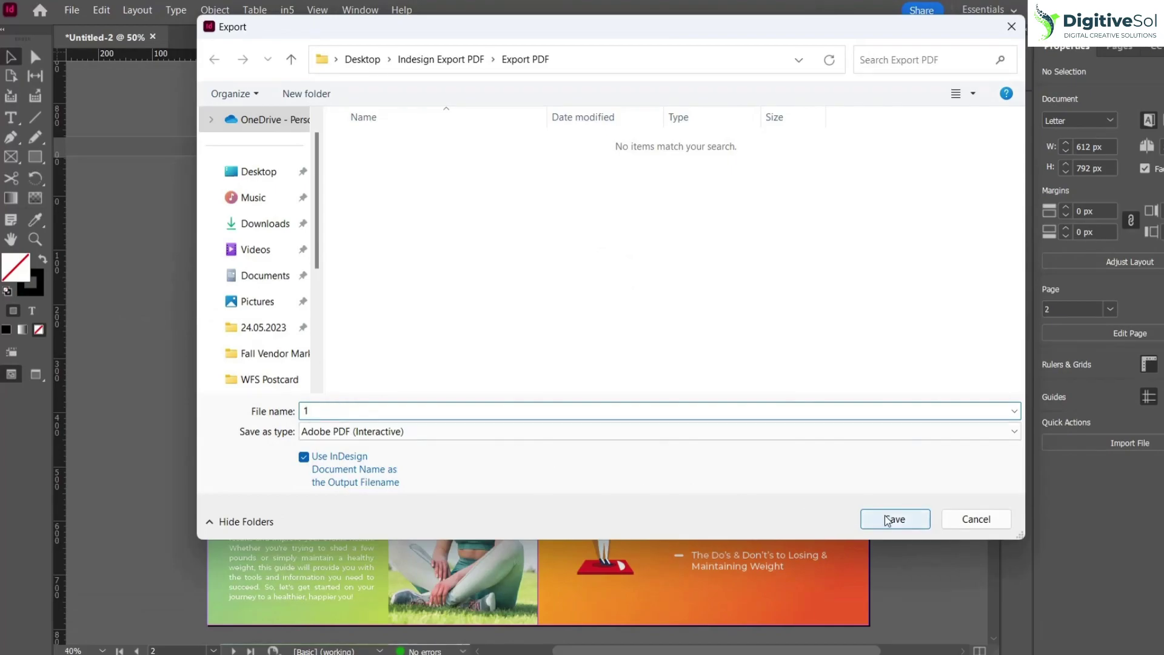
click(895, 519)
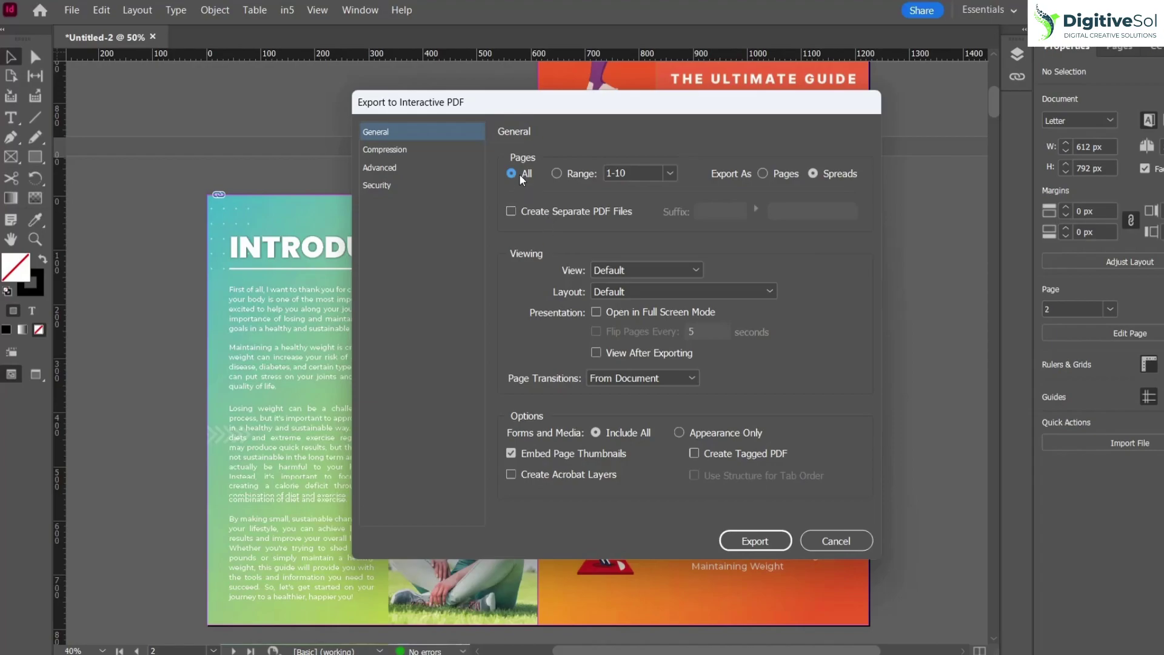
- Export all pages as individual pages rather than spreads, accepting the colour-space warning
click(762, 174)
click(769, 542)
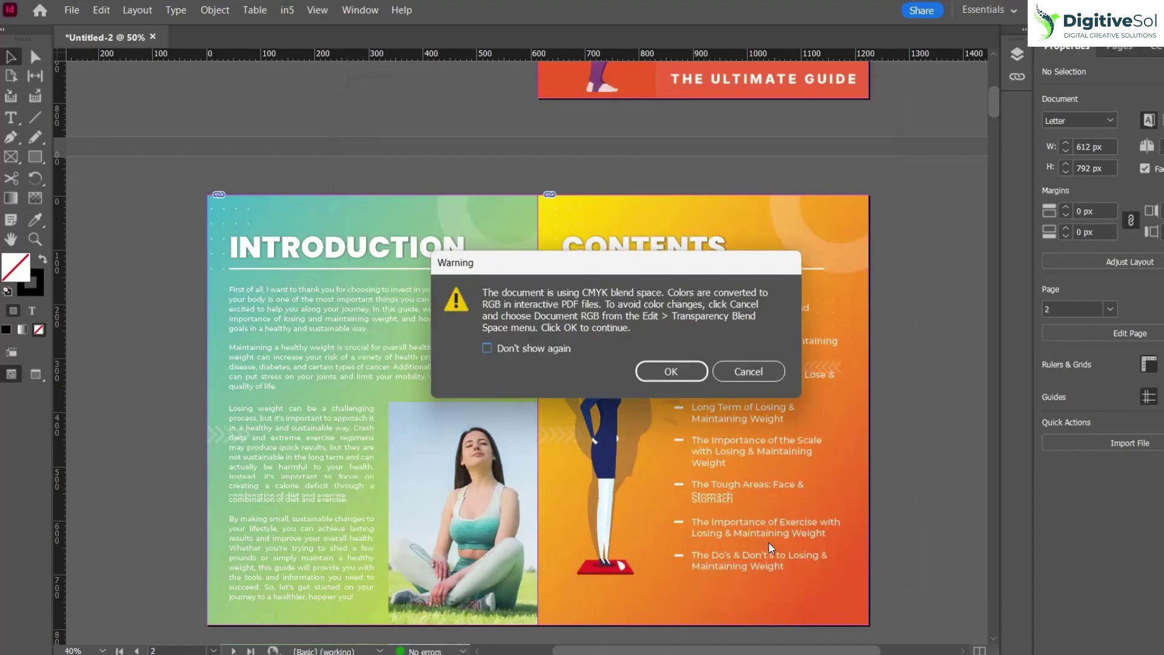
click(673, 370)
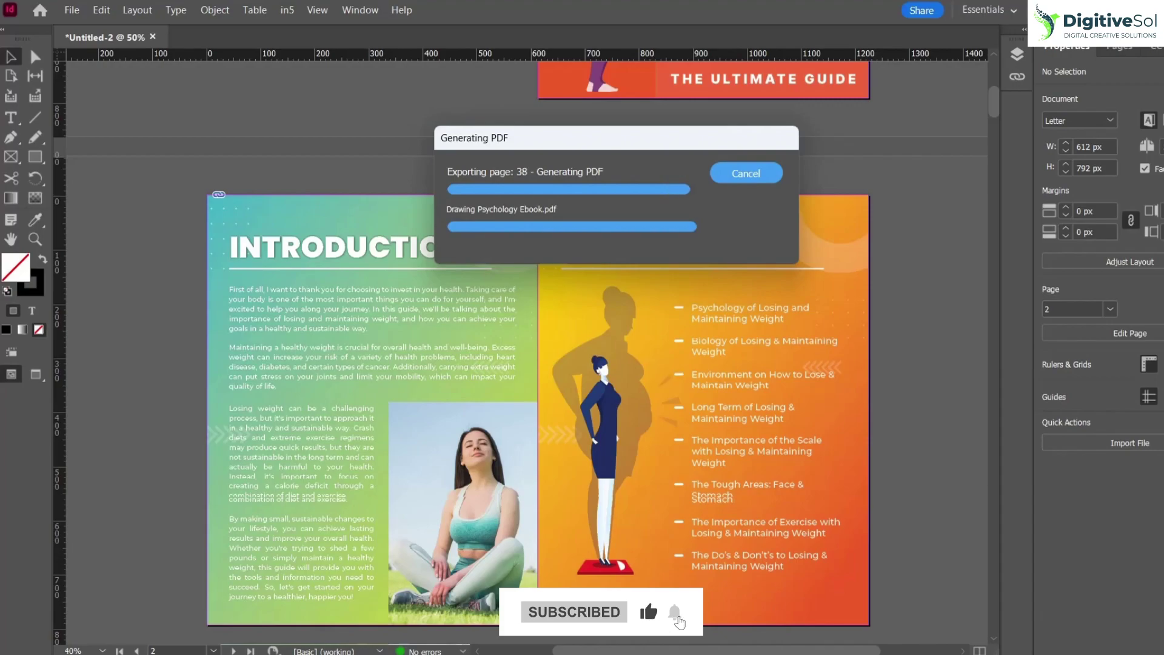
click(779, 591)
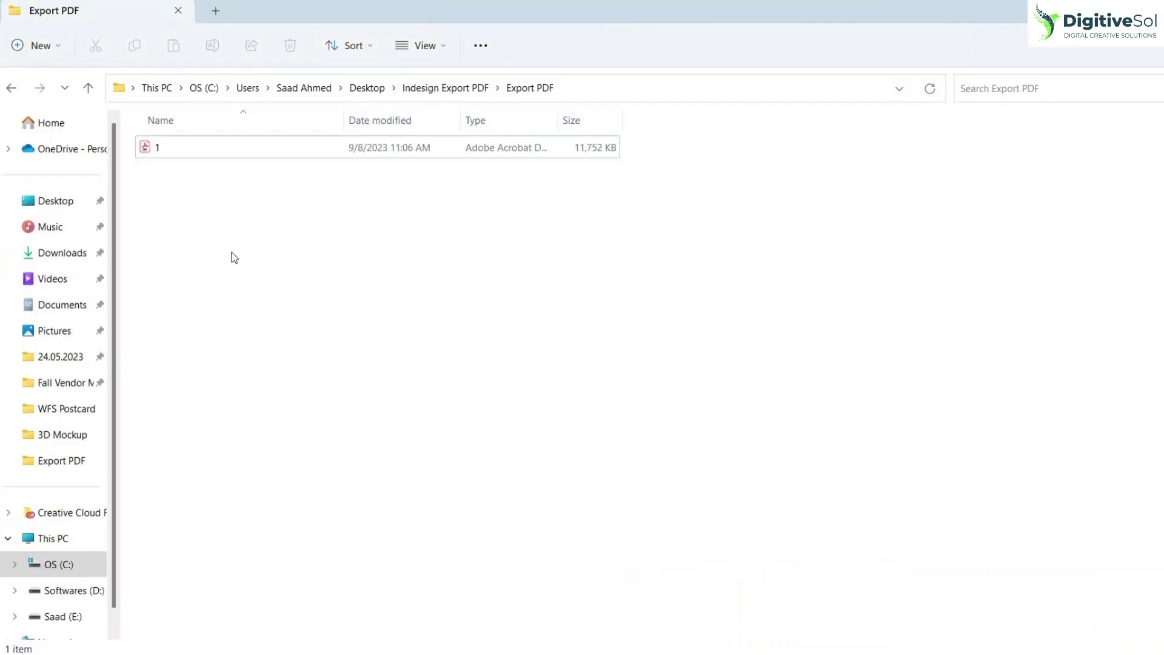
- Open 1.pdf in Acrobat and scroll through its single pages
double_click(170, 147)
scroll(774, 434, down, 20)
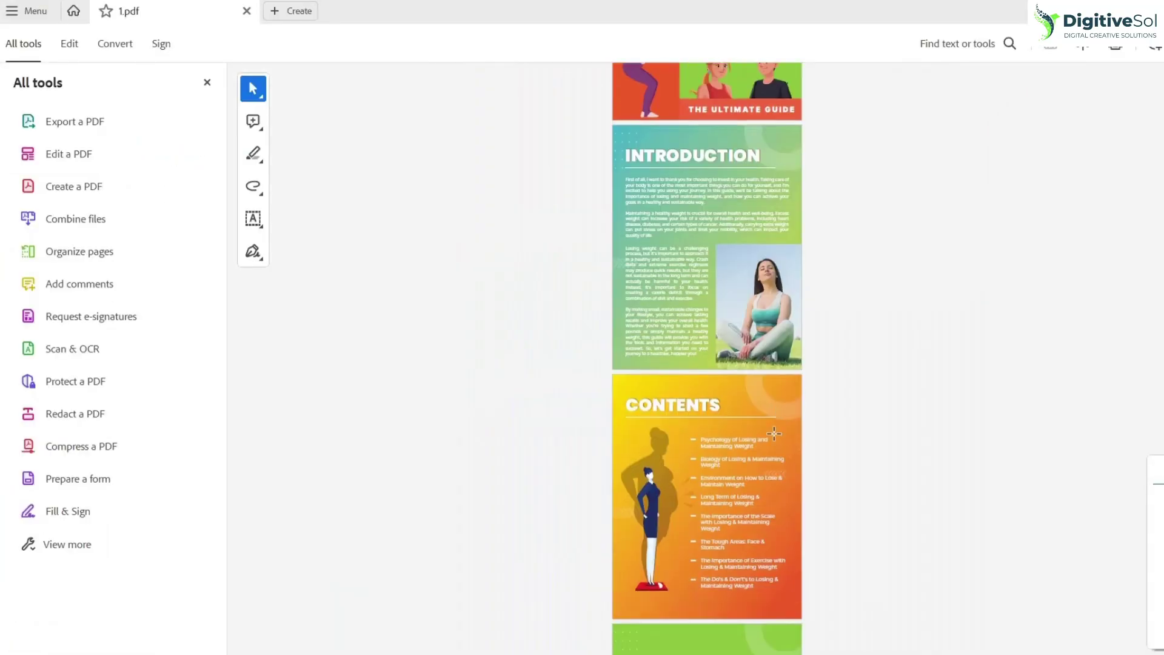
scroll(773, 433, down, 15)
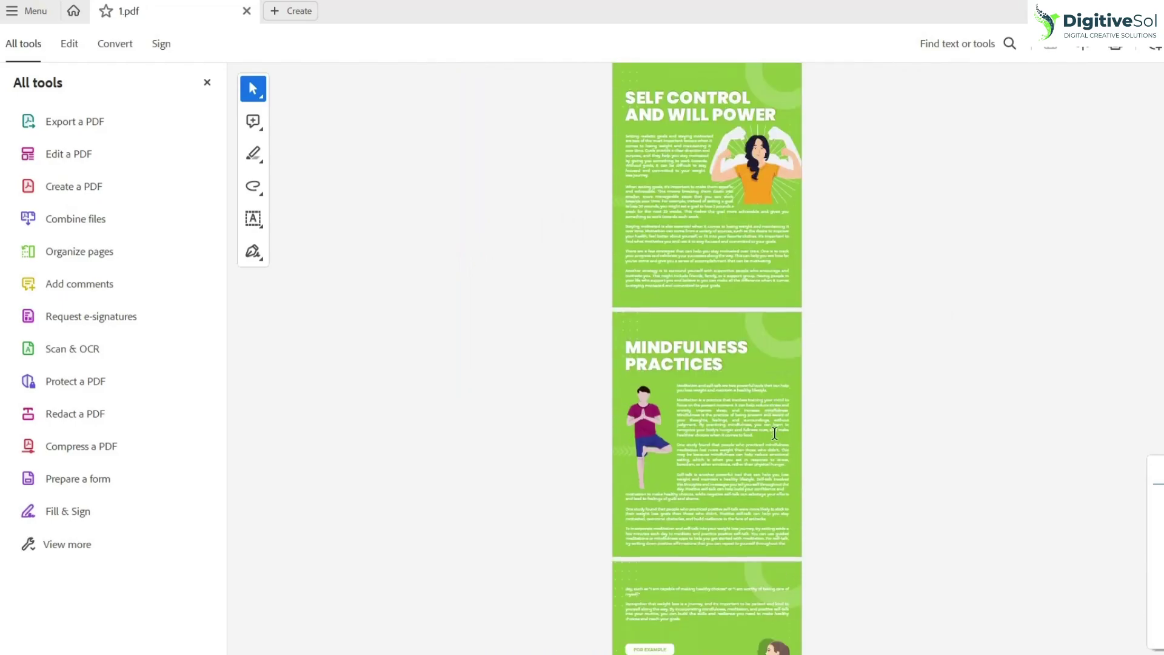
scroll(773, 432, down, 15)
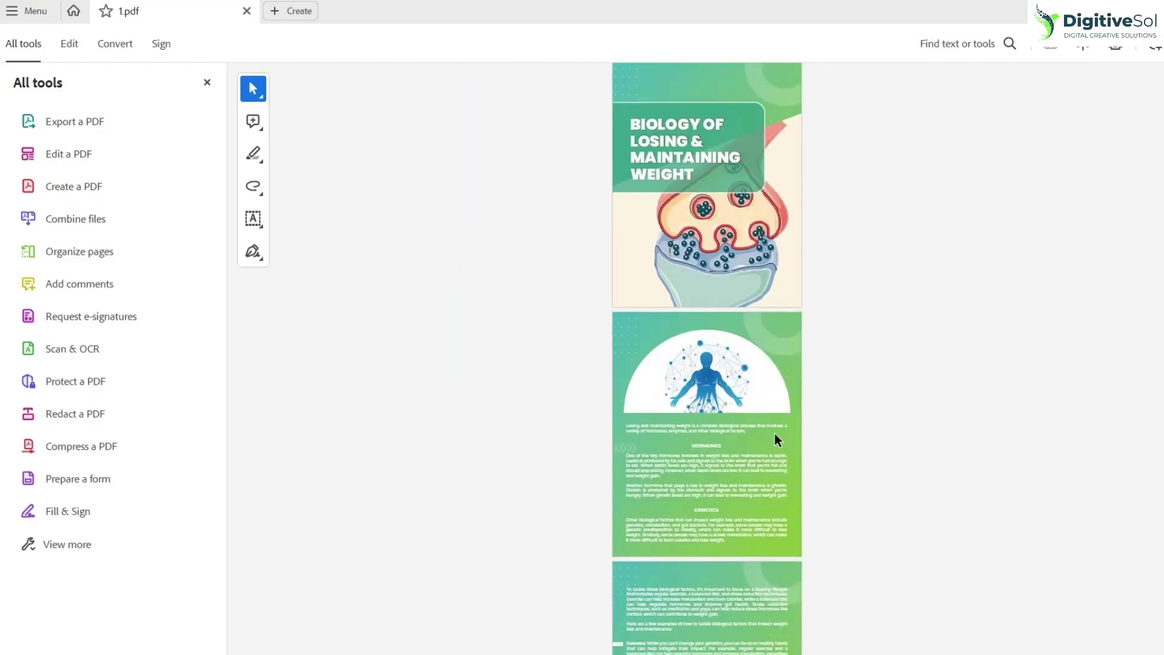
scroll(773, 433, down, 10)
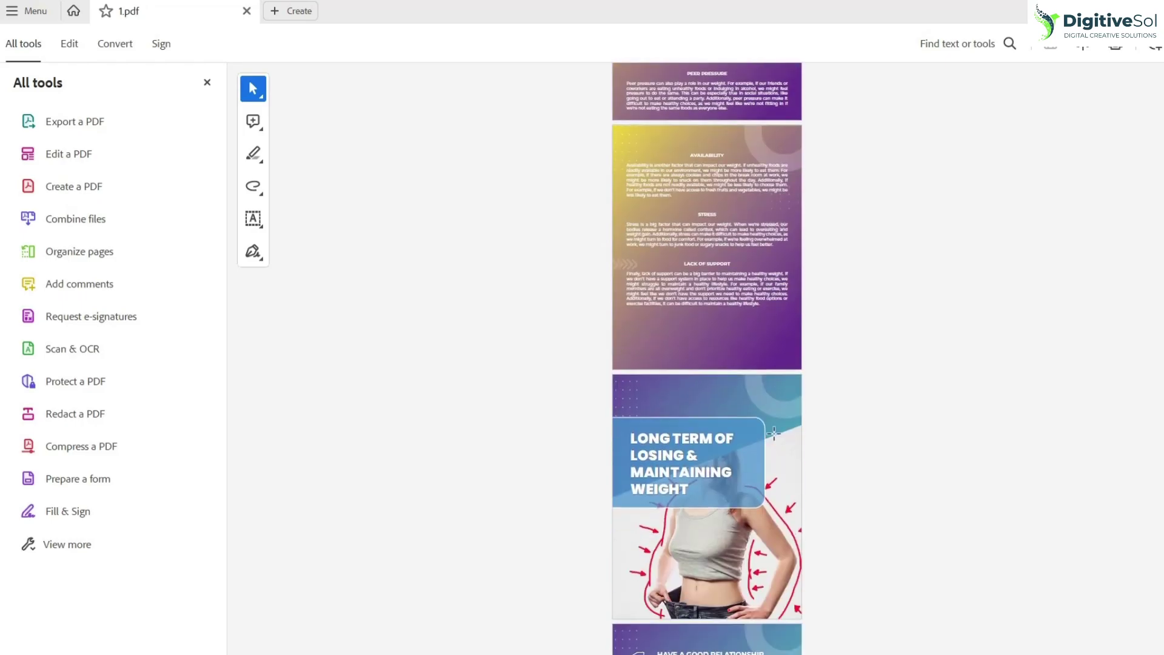
scroll(774, 433, up, 3)
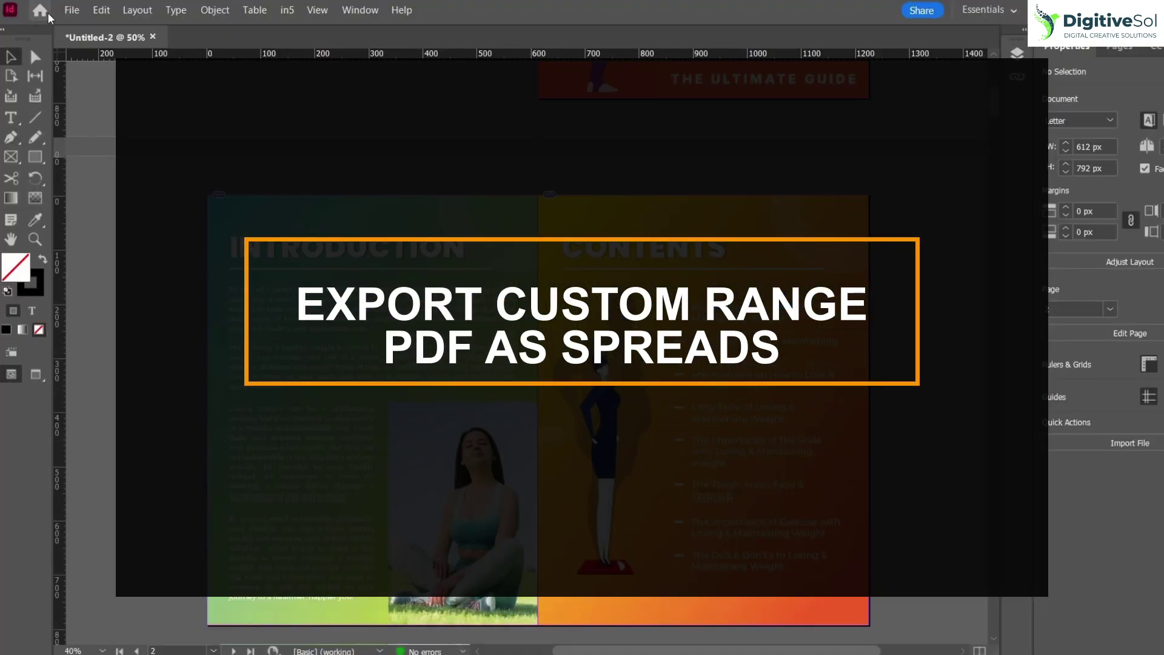
- Start a second interactive PDF export named '2'
click(72, 9)
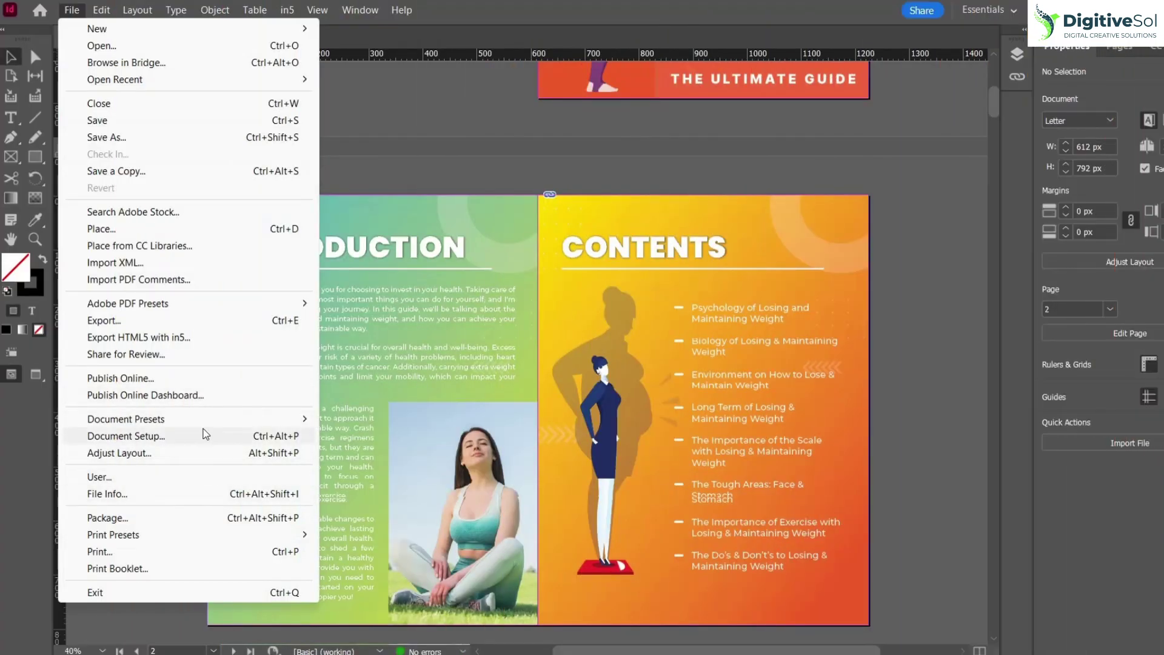
click(214, 321)
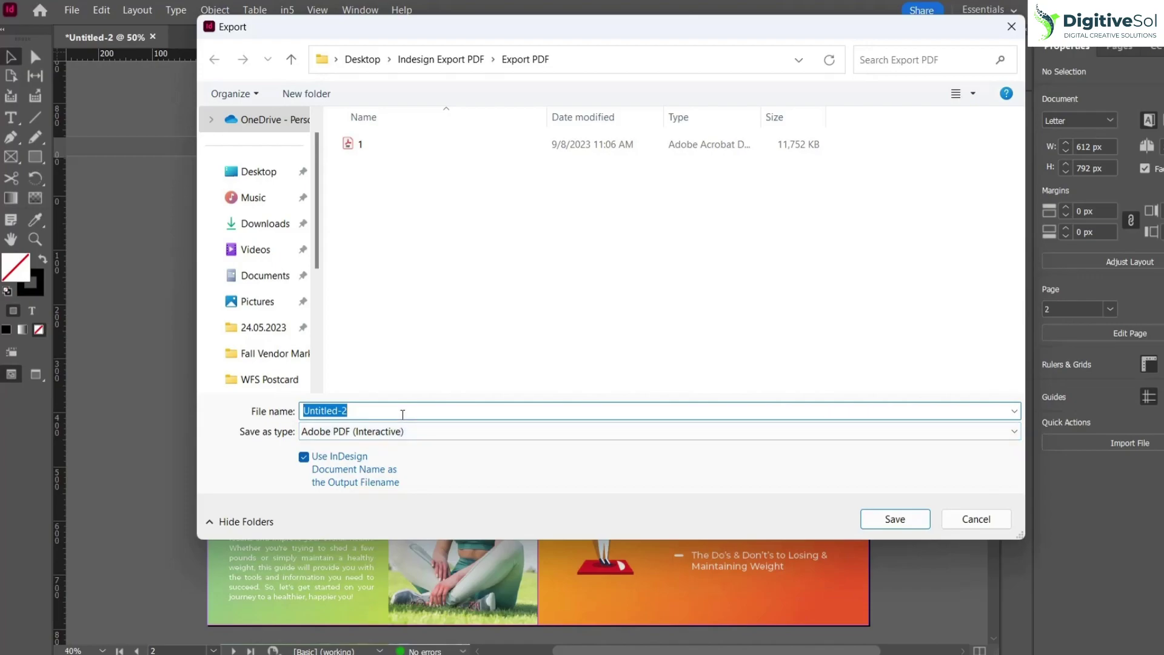
text(2)
click(893, 518)
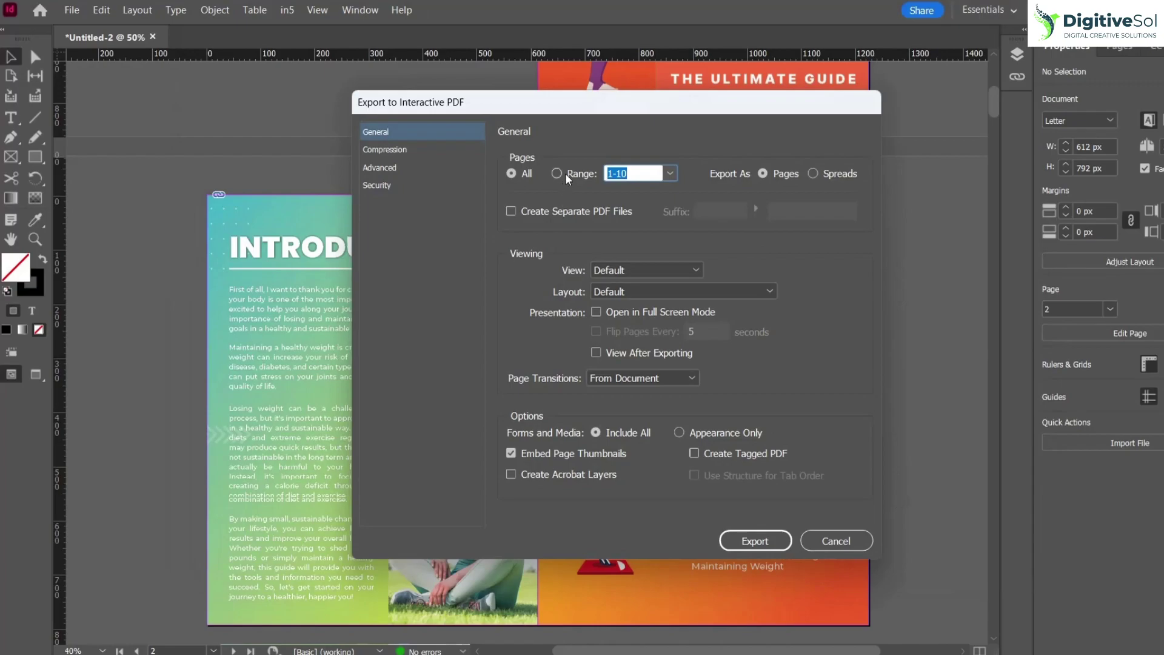
- Export page range 1-11 as spreads, accepting the colour-space warning
click(565, 173)
click(630, 173)
key(BackSpace)
text(1)
click(819, 172)
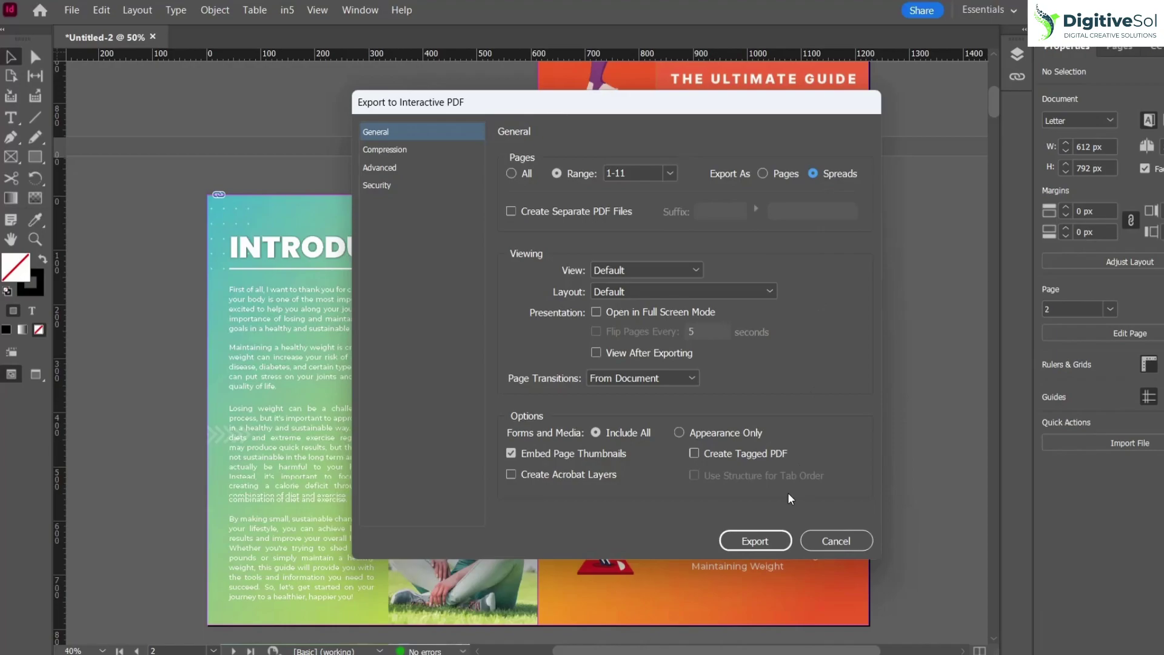
click(758, 540)
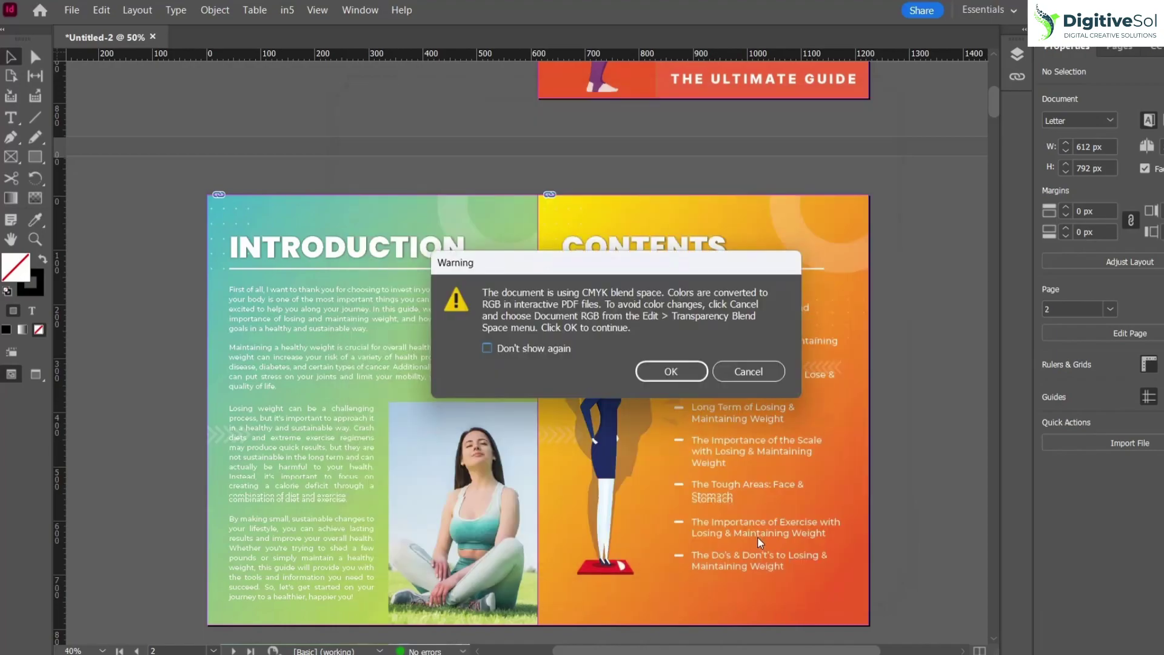
click(647, 371)
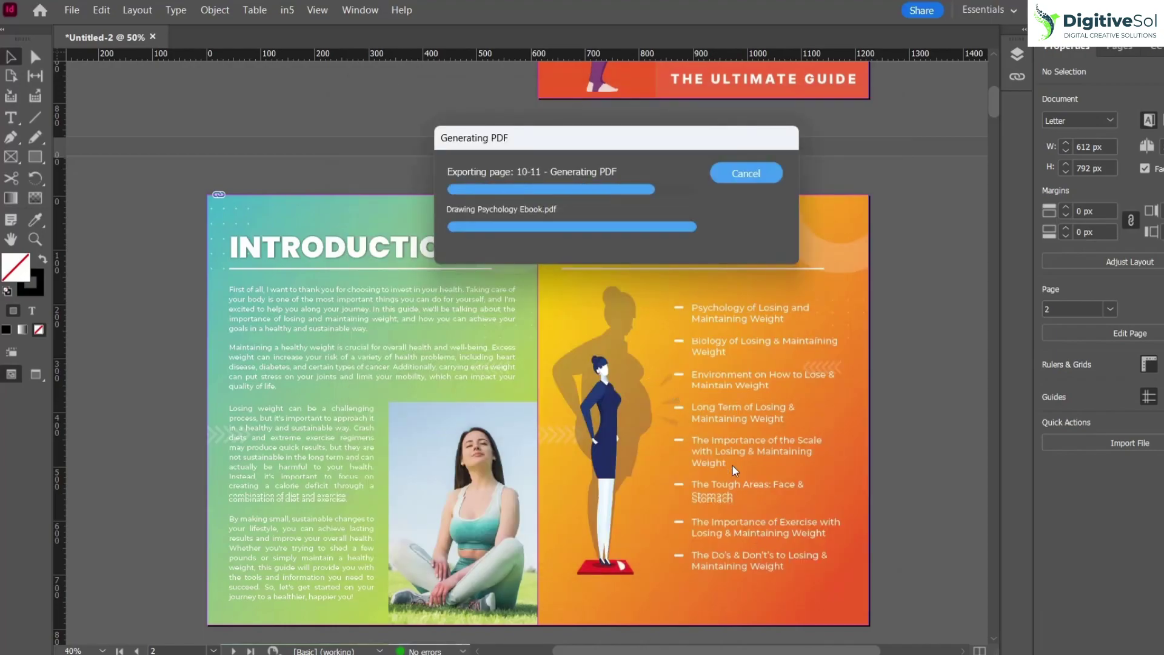
click(836, 575)
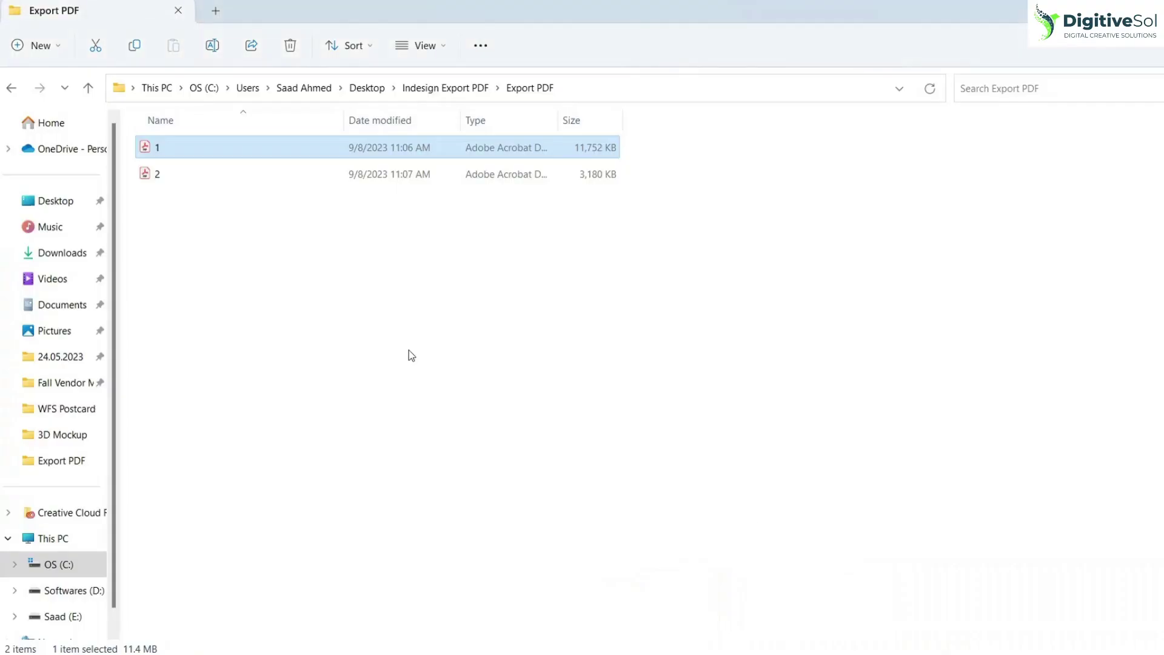
double_click(157, 174)
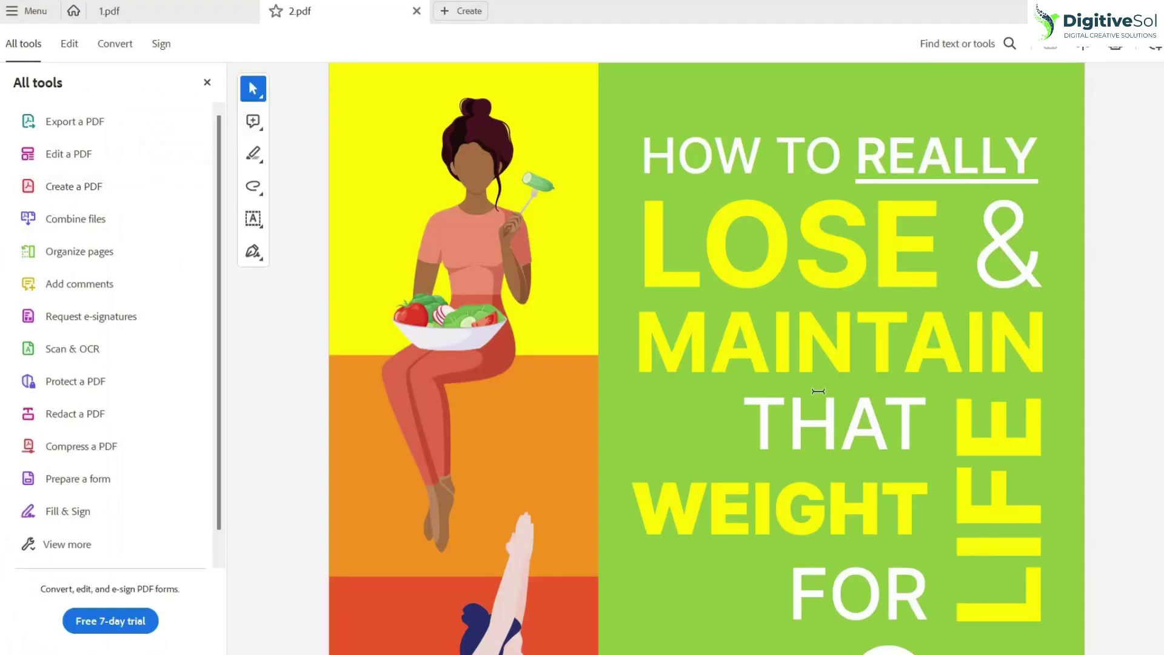
scroll(817, 392, down, 10)
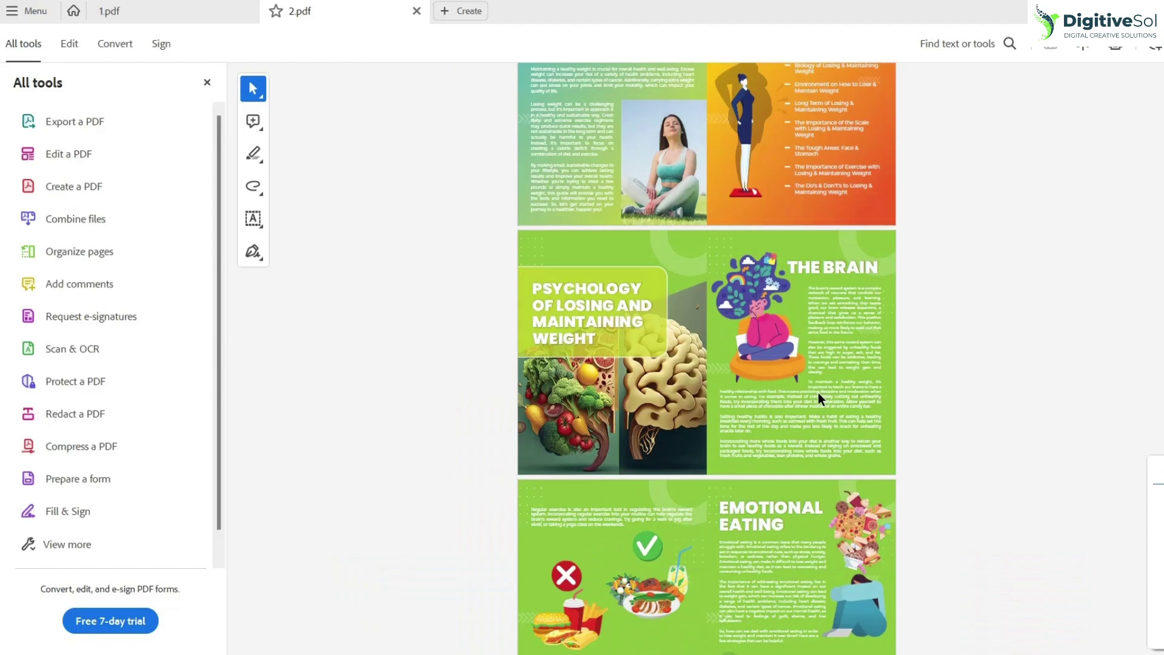
scroll(817, 392, up, 1)
scroll(788, 400, down, 3)
scroll(660, 376, down, 5)
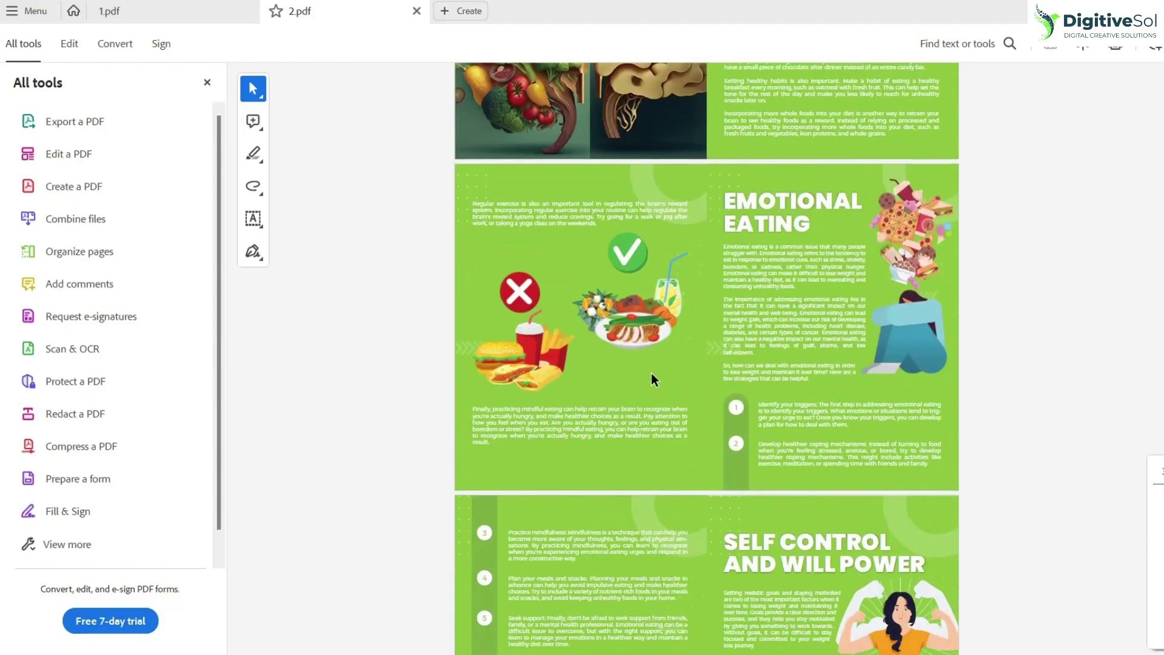
scroll(649, 379, down, 1)
scroll(766, 429, down, 4)
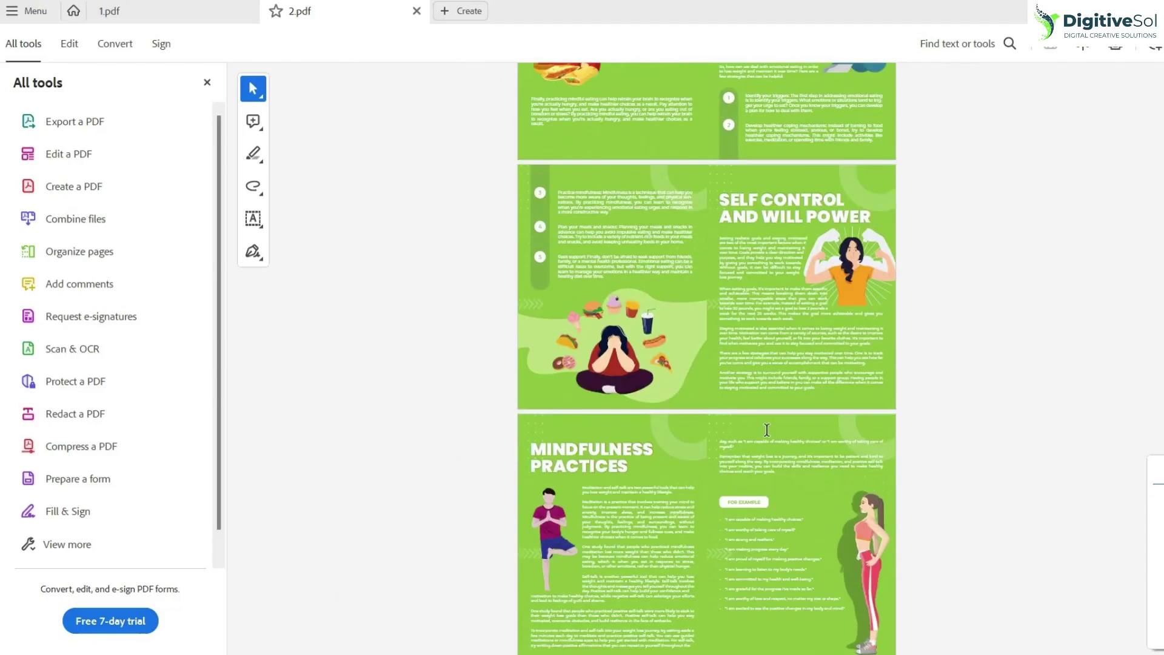
scroll(766, 429, up, 5)
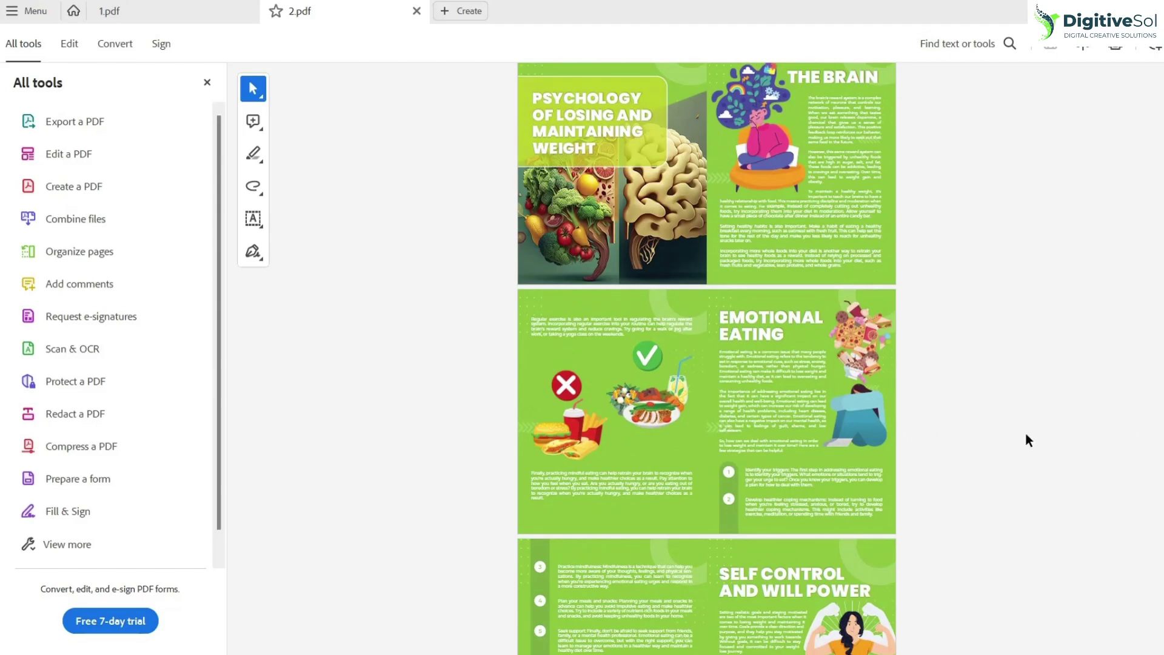
scroll(855, 462, up, 8)
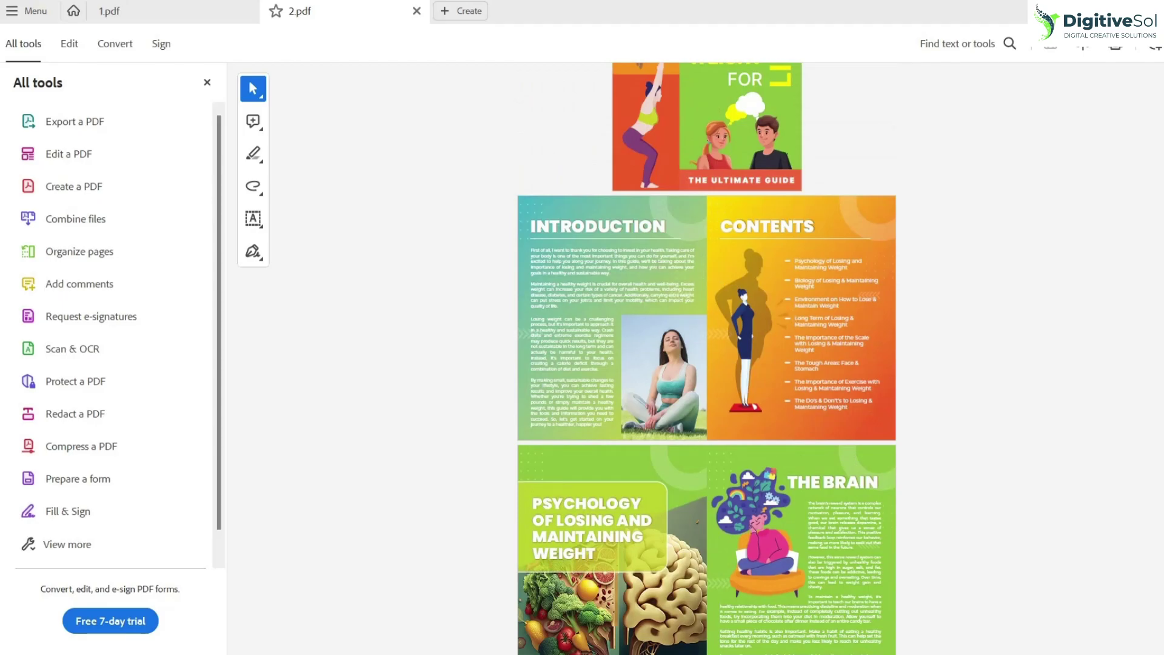
scroll(941, 452, down, 4)
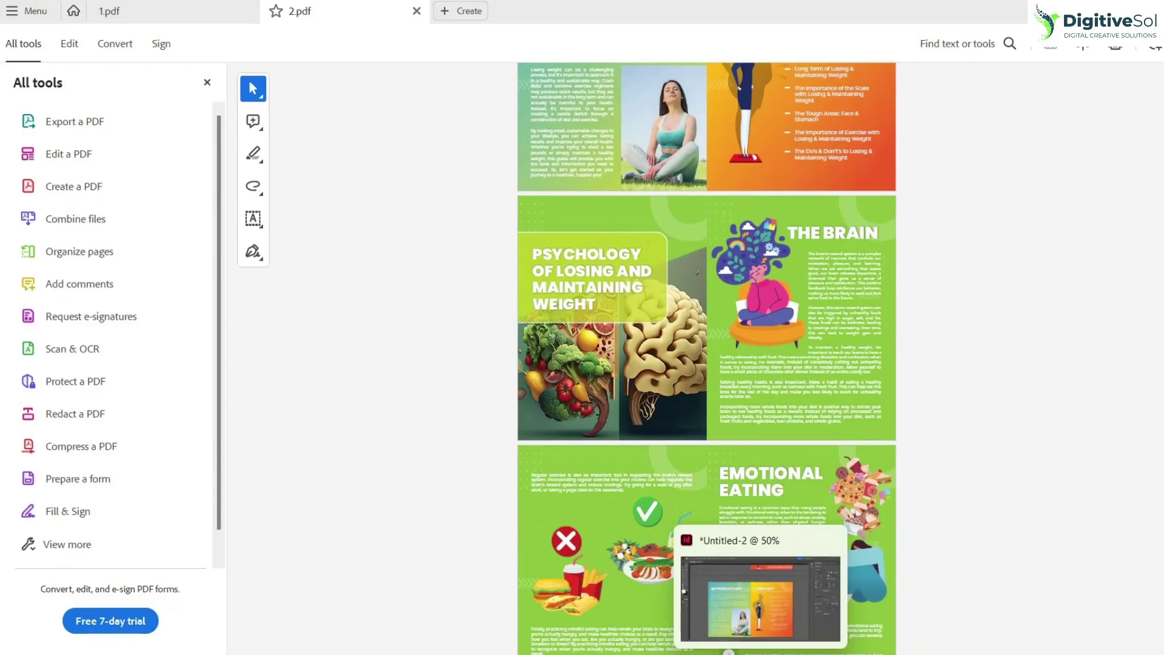
click(782, 624)
- Start a third interactive PDF export named '3'
click(72, 9)
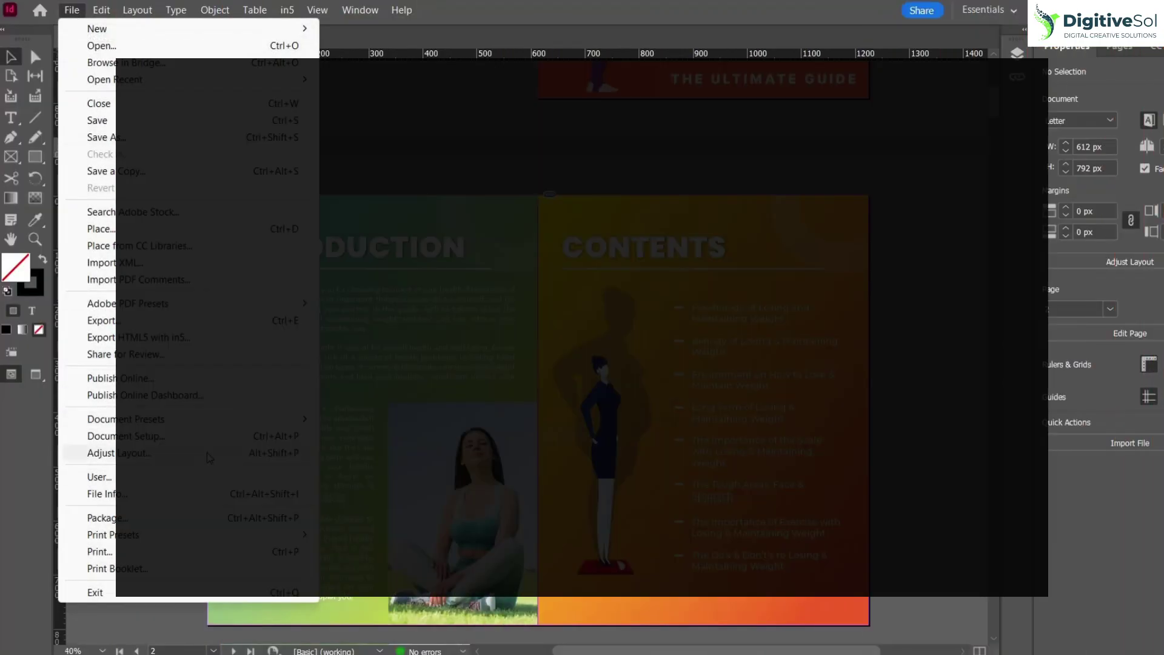
click(182, 320)
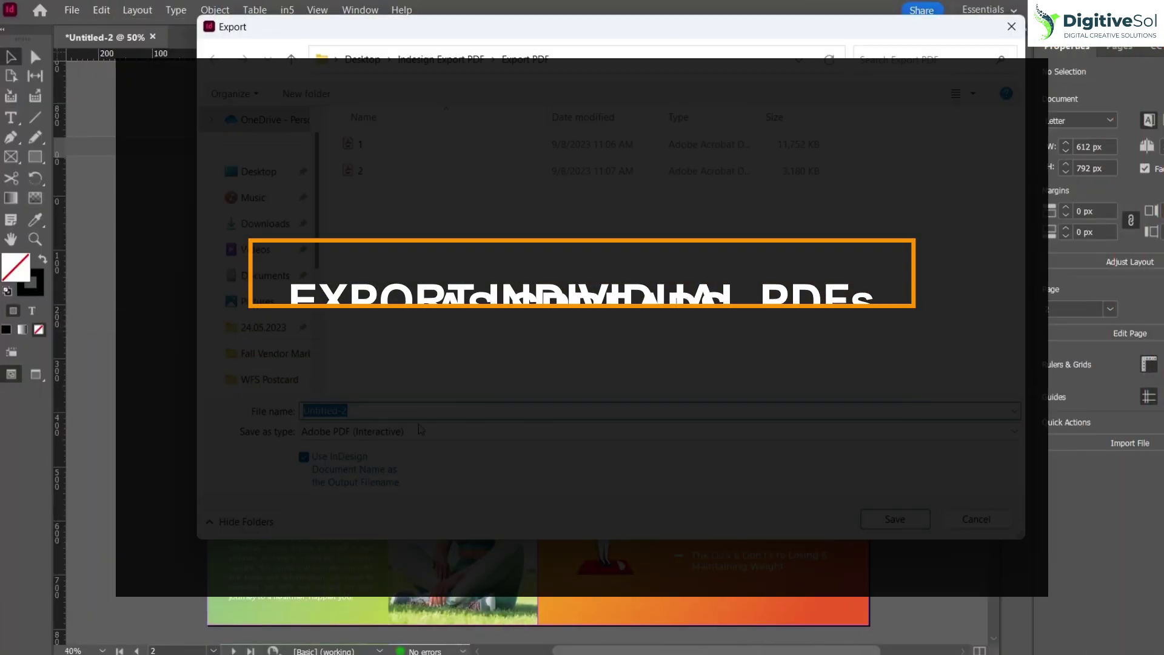
text(3)
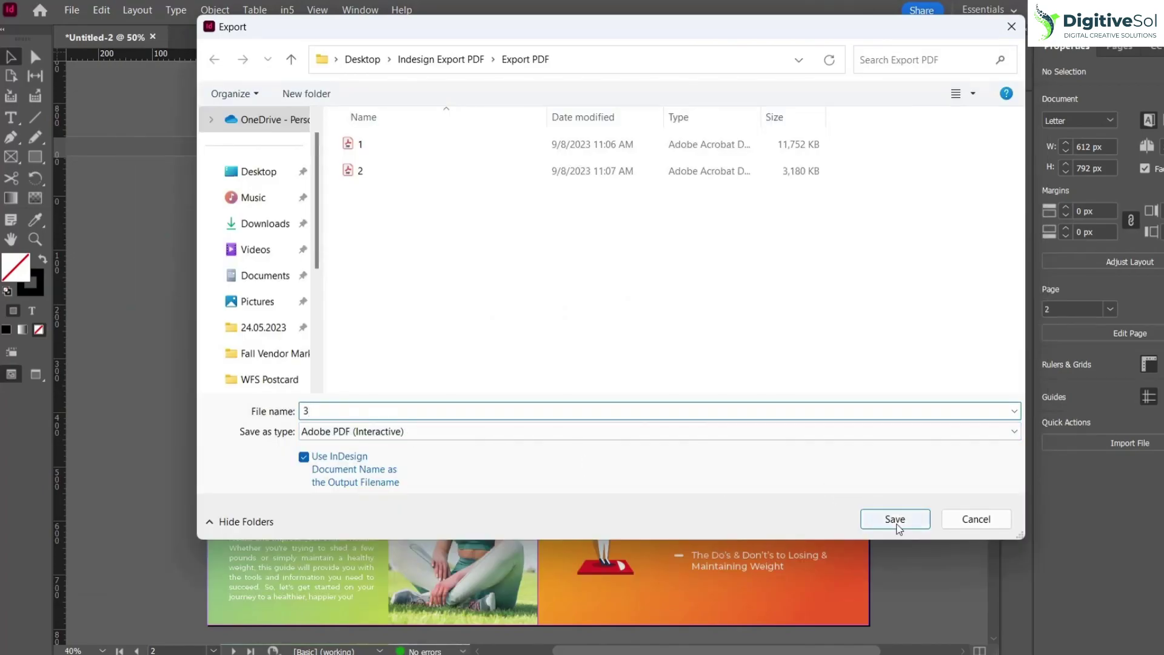
click(895, 519)
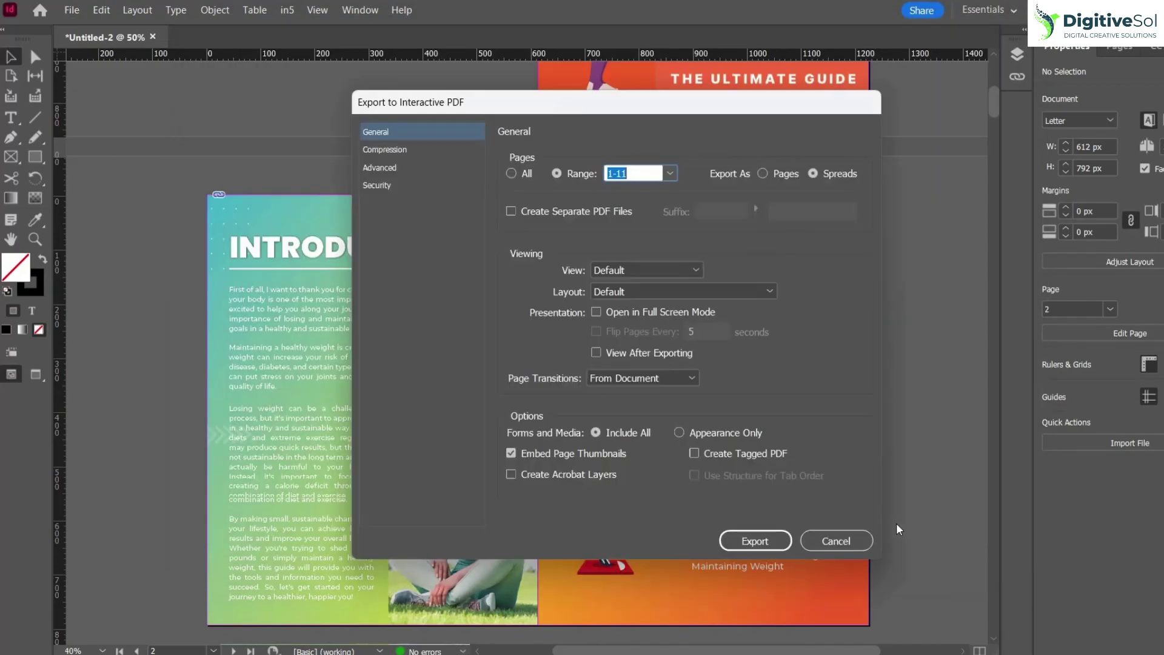
- Export spreads 1,10,20 as separate PDF files, accepting the colour conversion warning
click(561, 212)
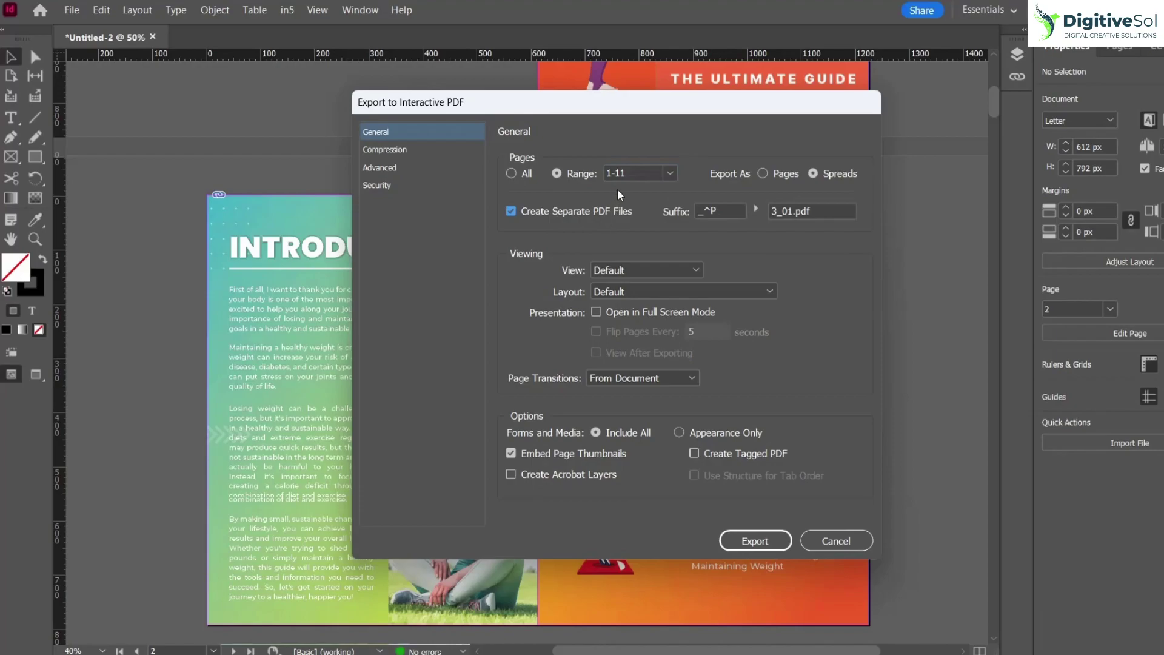
drag(631, 173, 611, 174)
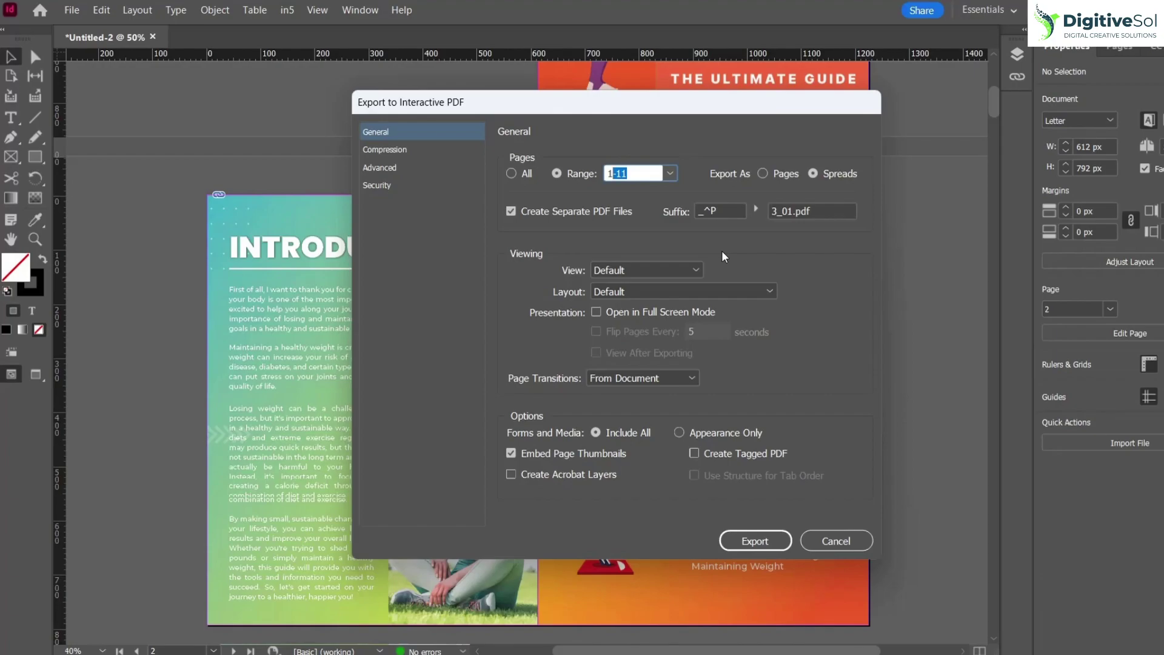
text(,10,20)
click(755, 541)
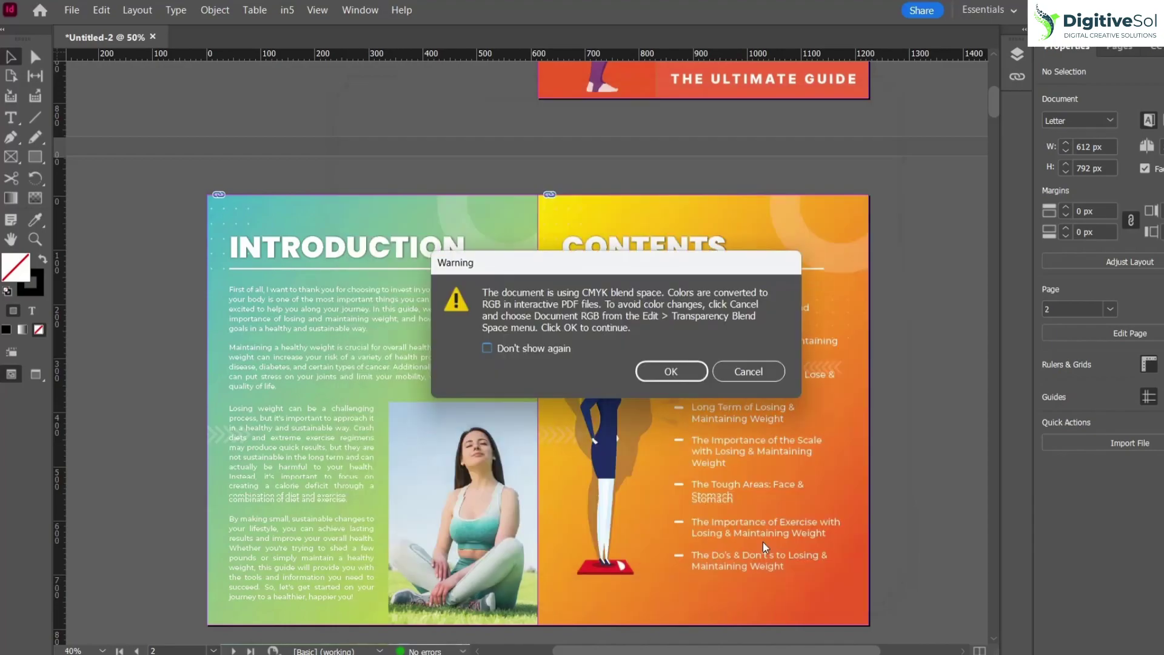
click(667, 372)
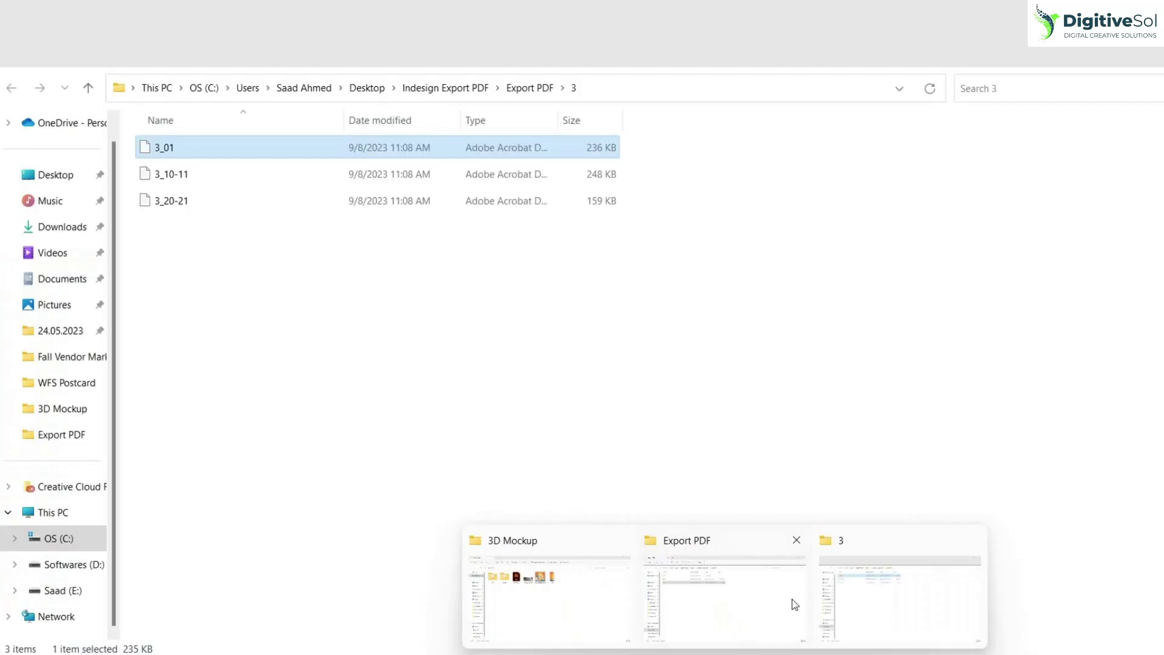
click(794, 604)
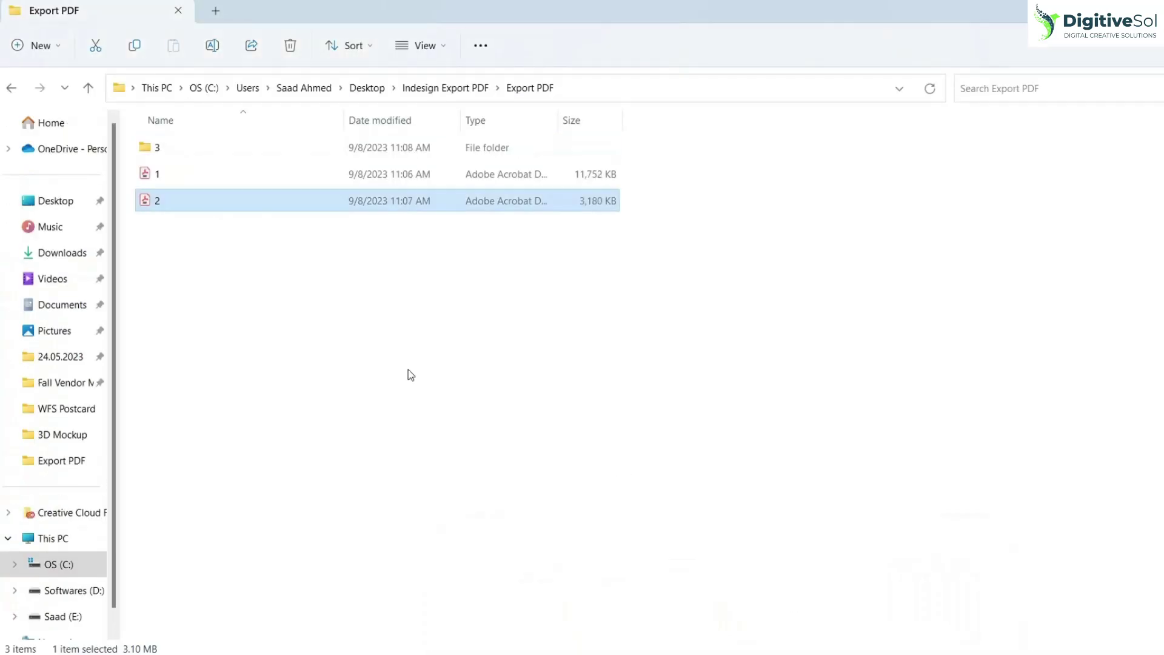
- View the spread PDFs from folder 3 in Acrobat, then reopen InDesign's Export dialog
double_click(160, 148)
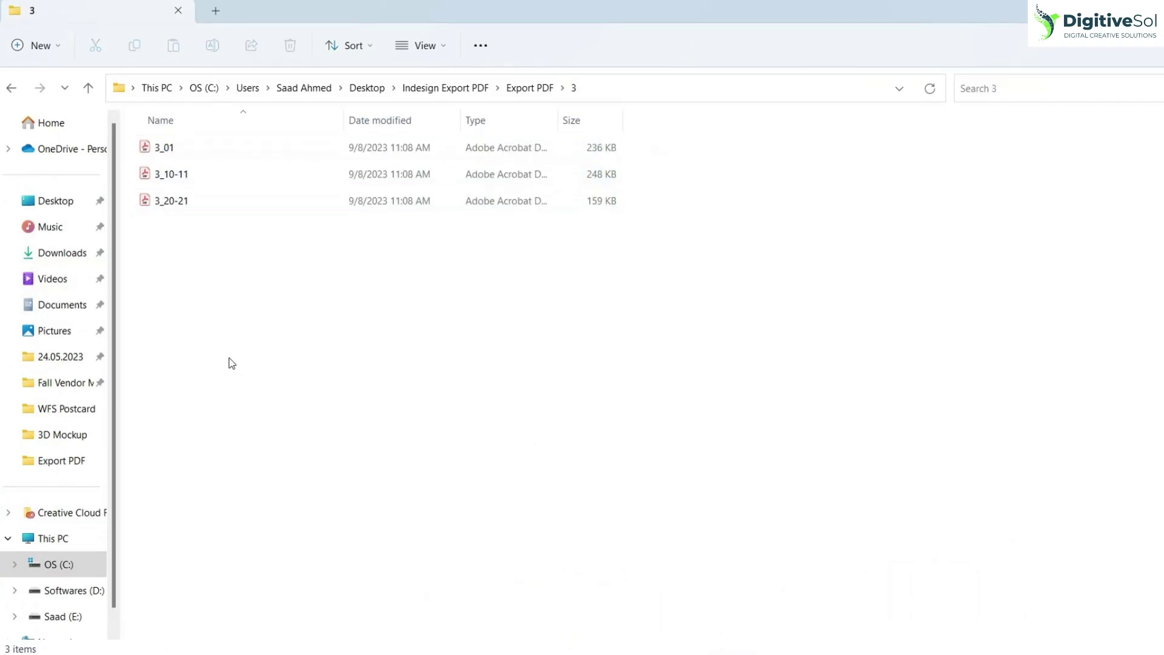
double_click(169, 150)
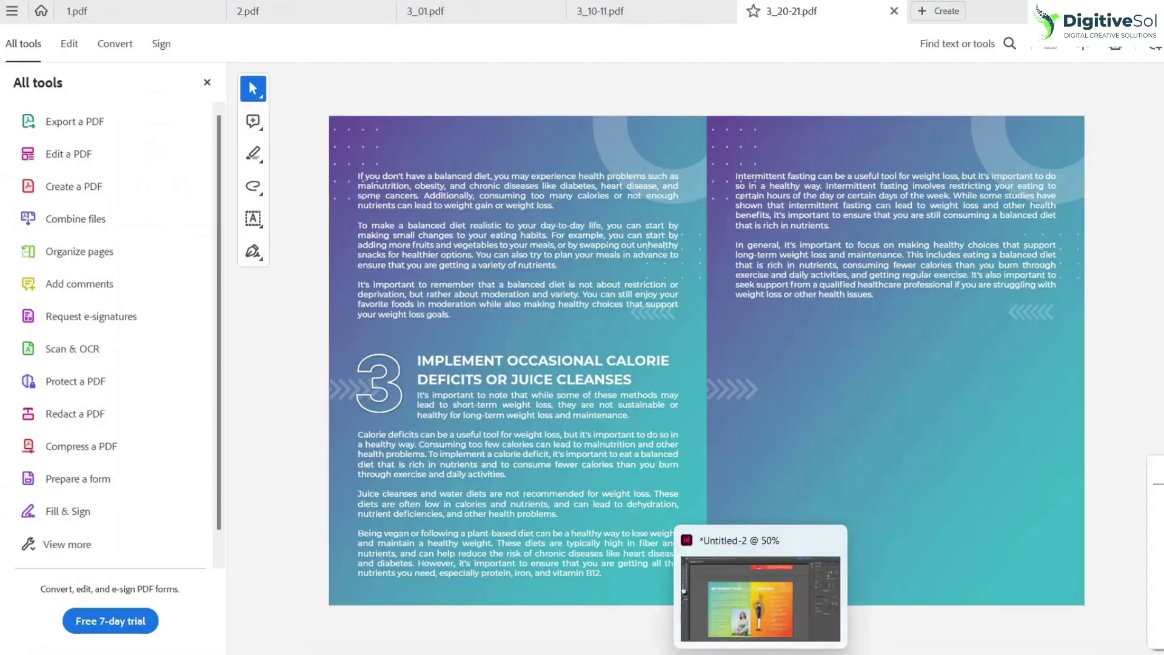
click(910, 534)
click(71, 10)
click(227, 326)
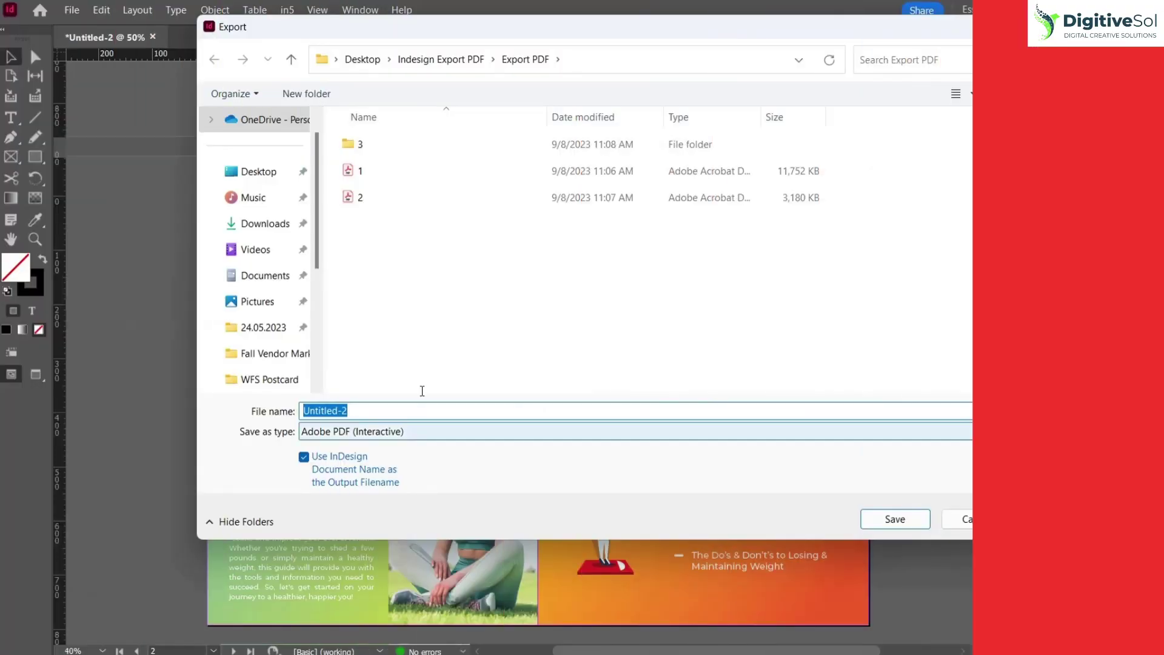
- Export pages 1, 10 and 20 as separate single-page PDFs named '4'
text(4)
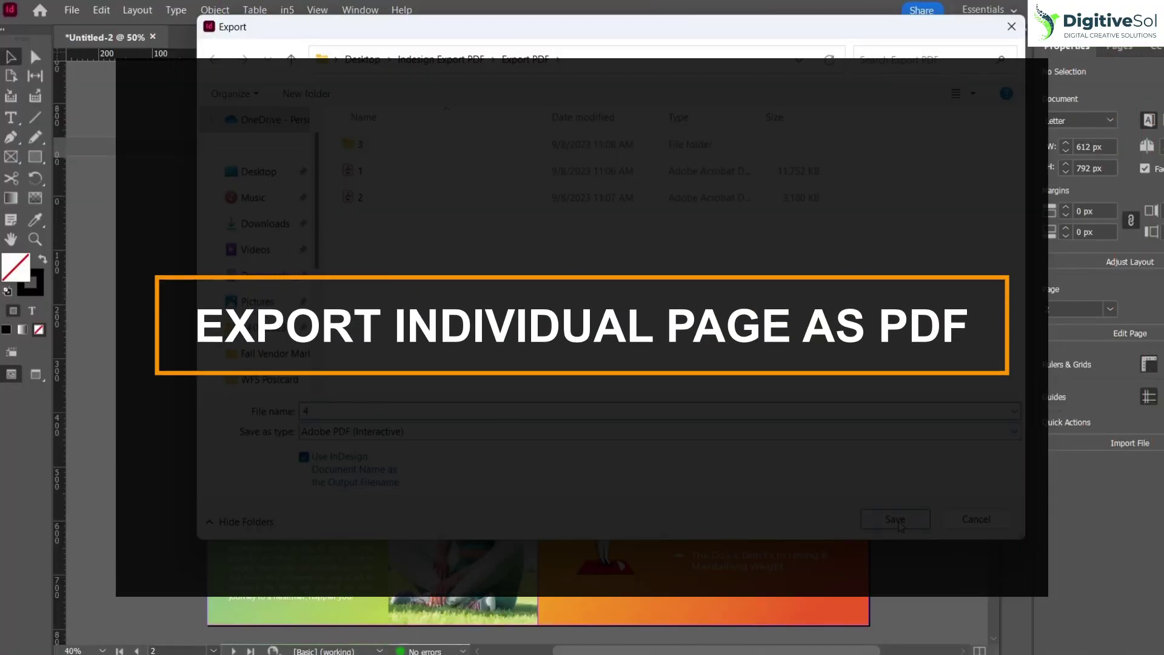
click(895, 520)
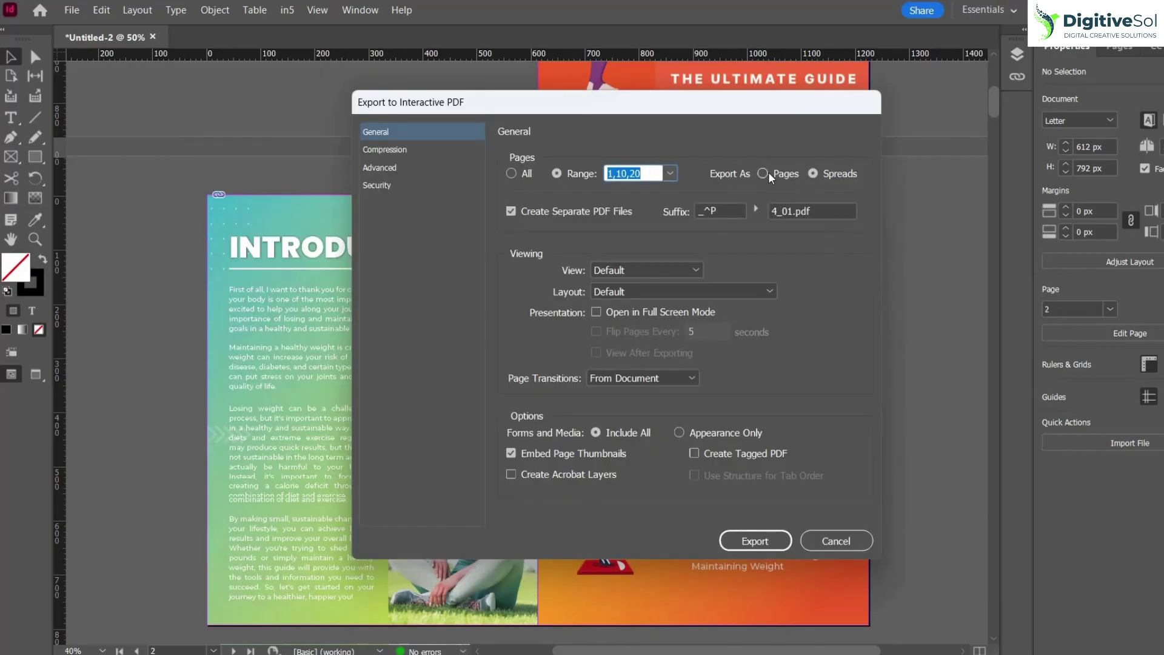
click(768, 172)
click(765, 541)
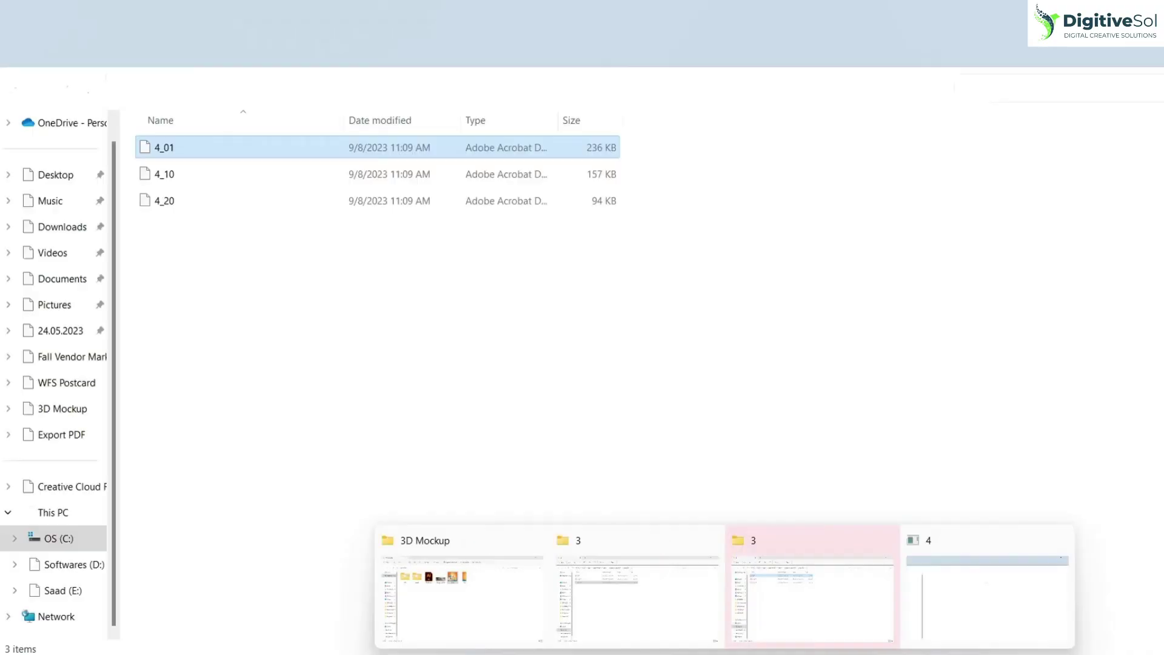
- Open 4_01.pdf and 4_20.pdf from folder 4 in Acrobat
click(987, 584)
click(428, 354)
double_click(182, 151)
scroll(547, 260, down, 6)
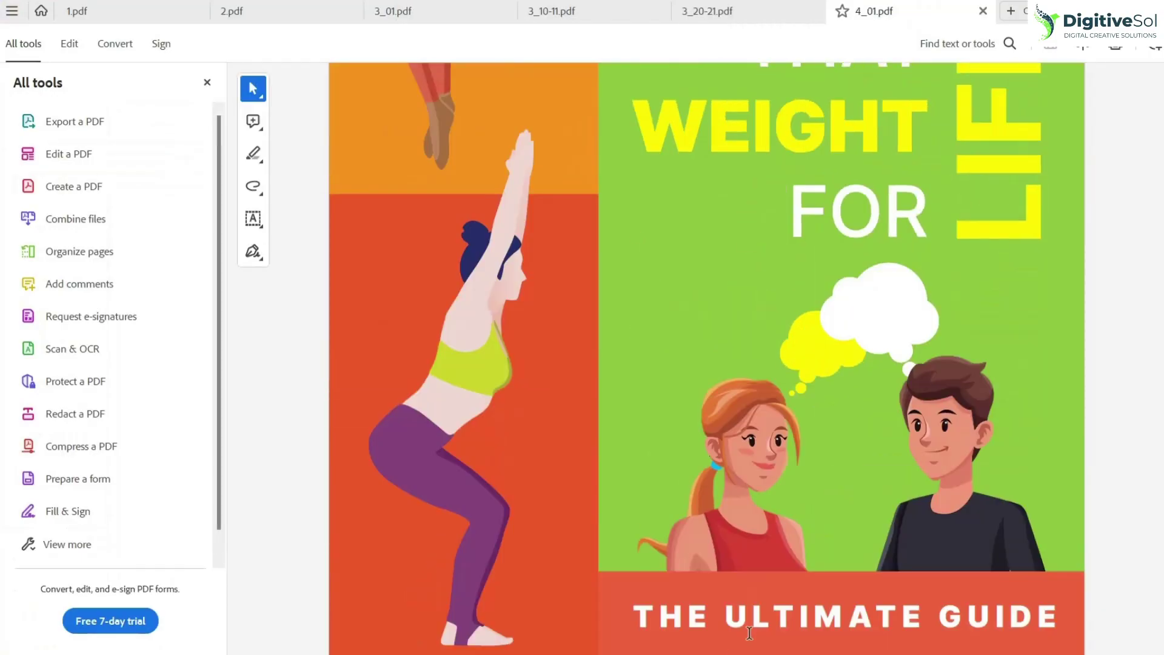
click(815, 585)
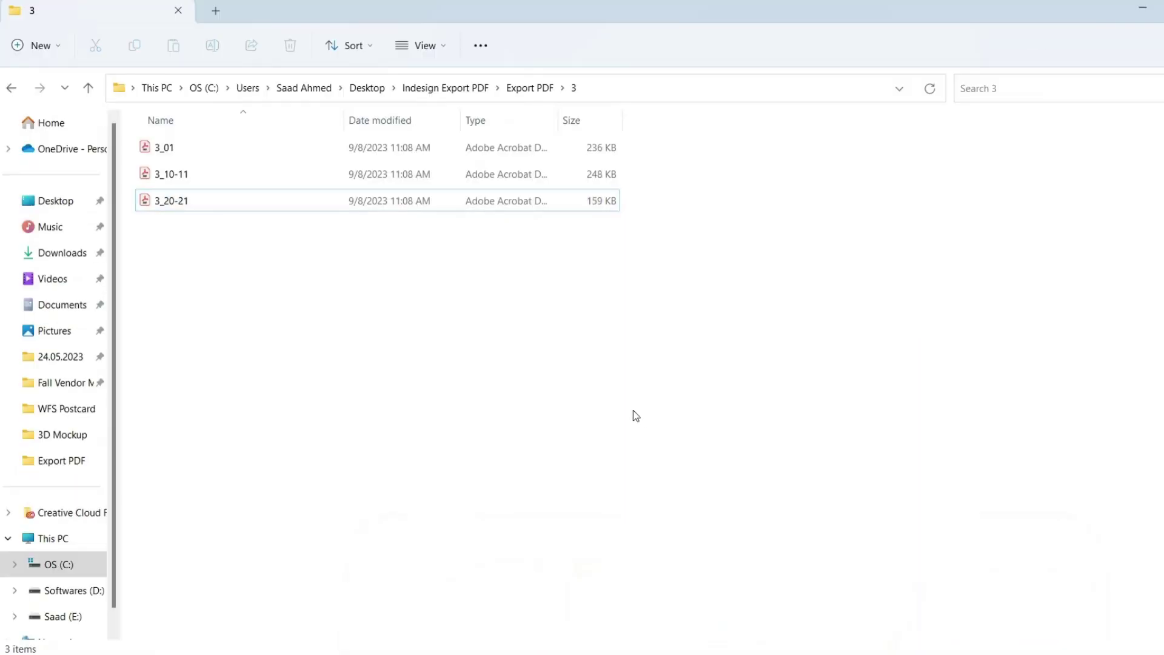
key(alt+Tab)
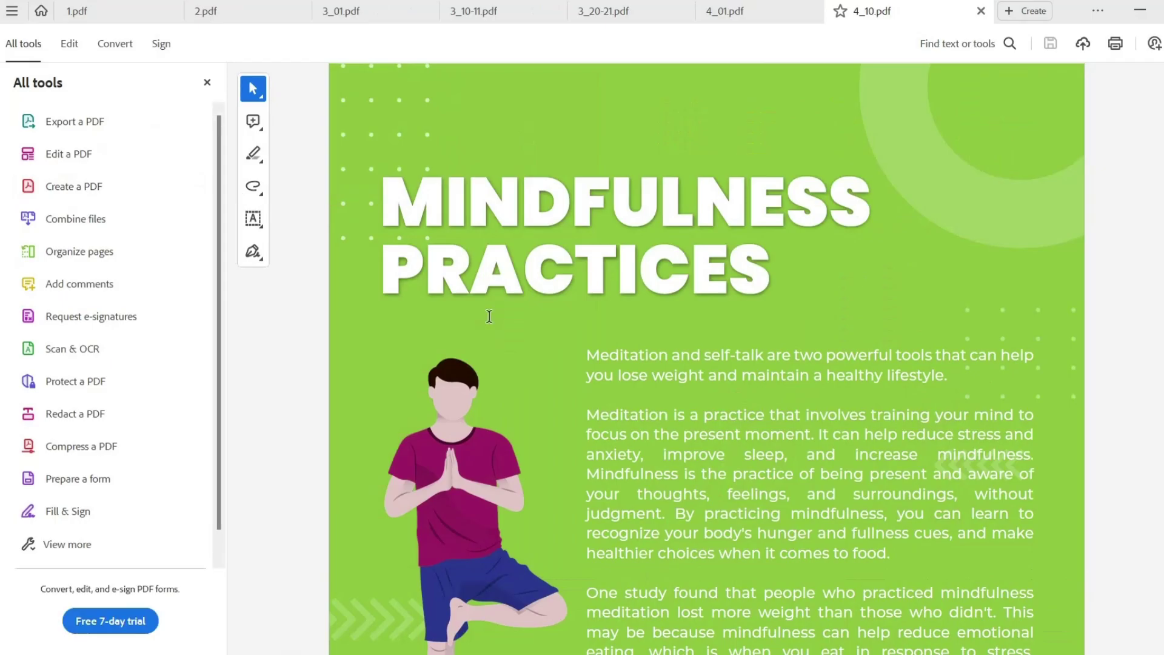
key(alt+Tab)
double_click(180, 209)
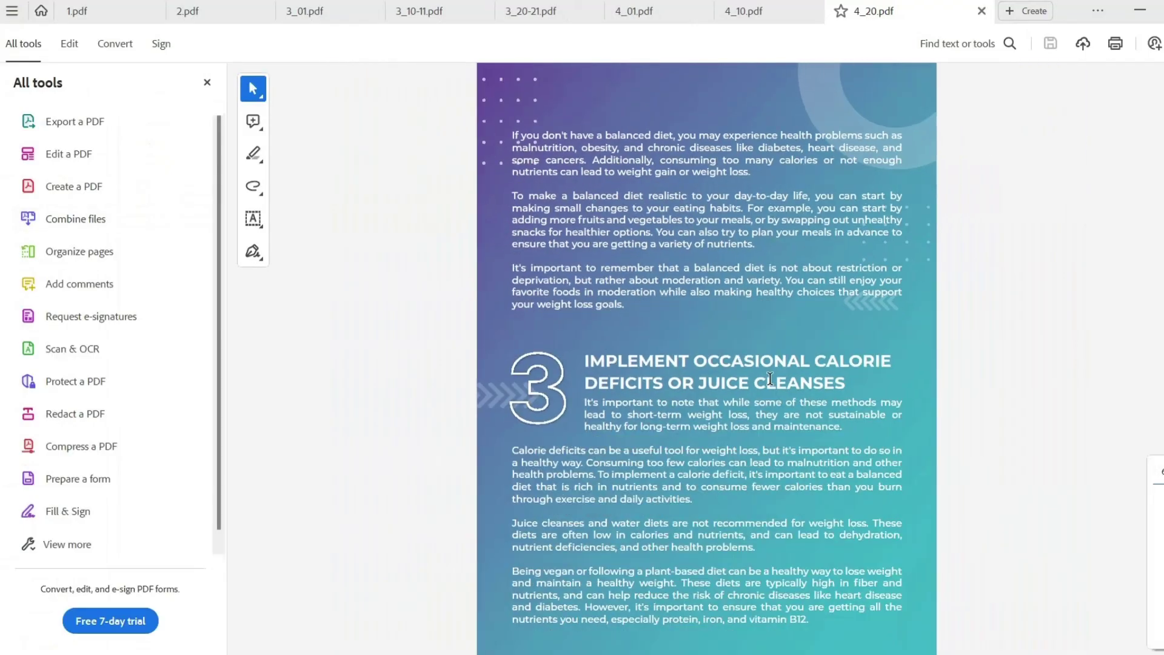